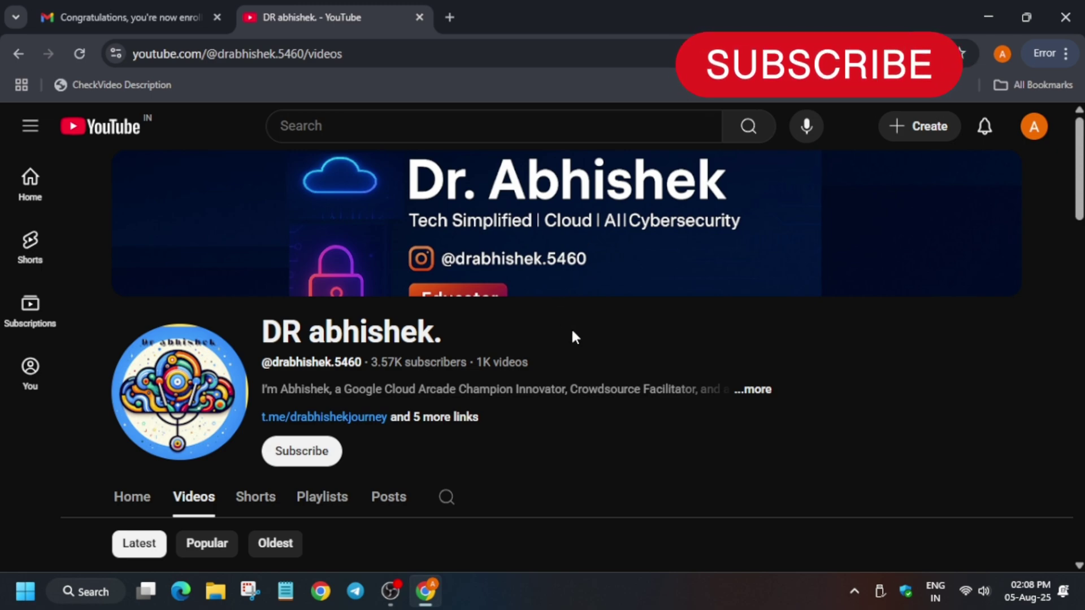
Expand the channel's facilitator post under Posts, briefly opening and closing its sign-up form link.
{"action": "scroll", "coordinate": [566, 330], "scroll_direction": "down", "scroll_amount": 2}
{"action": "scroll", "coordinate": [555, 339], "scroll_direction": "down", "scroll_amount": 5}
{"action": "scroll", "coordinate": [556, 351], "scroll_direction": "down", "scroll_amount": 2}
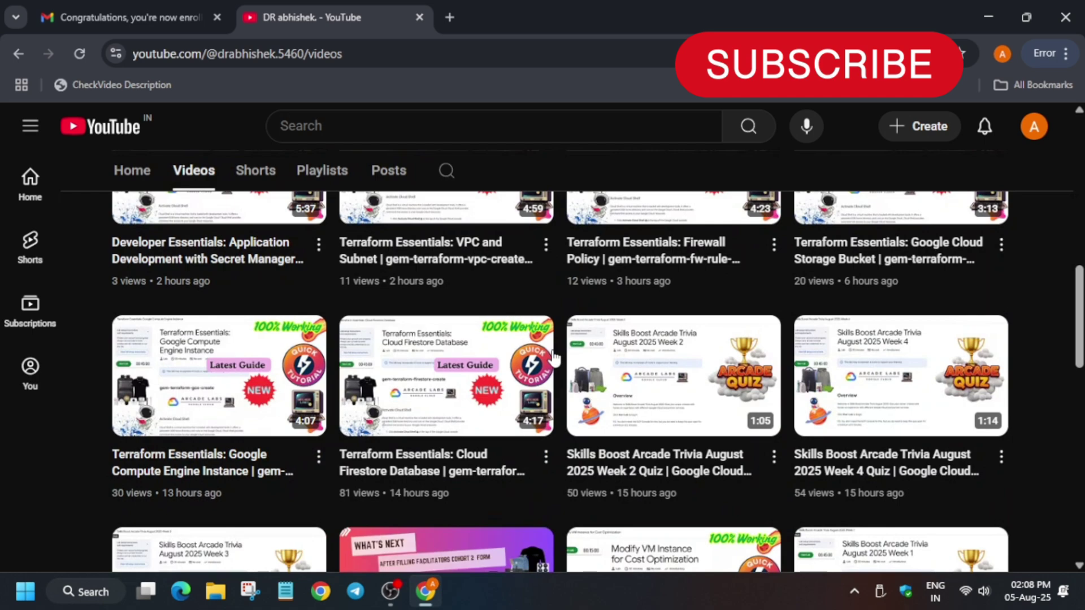
{"action": "scroll", "coordinate": [537, 367], "scroll_direction": "down", "scroll_amount": 5}
{"action": "scroll", "coordinate": [508, 385], "scroll_direction": "down", "scroll_amount": 3}
{"action": "scroll", "coordinate": [487, 401], "scroll_direction": "down", "scroll_amount": 1}
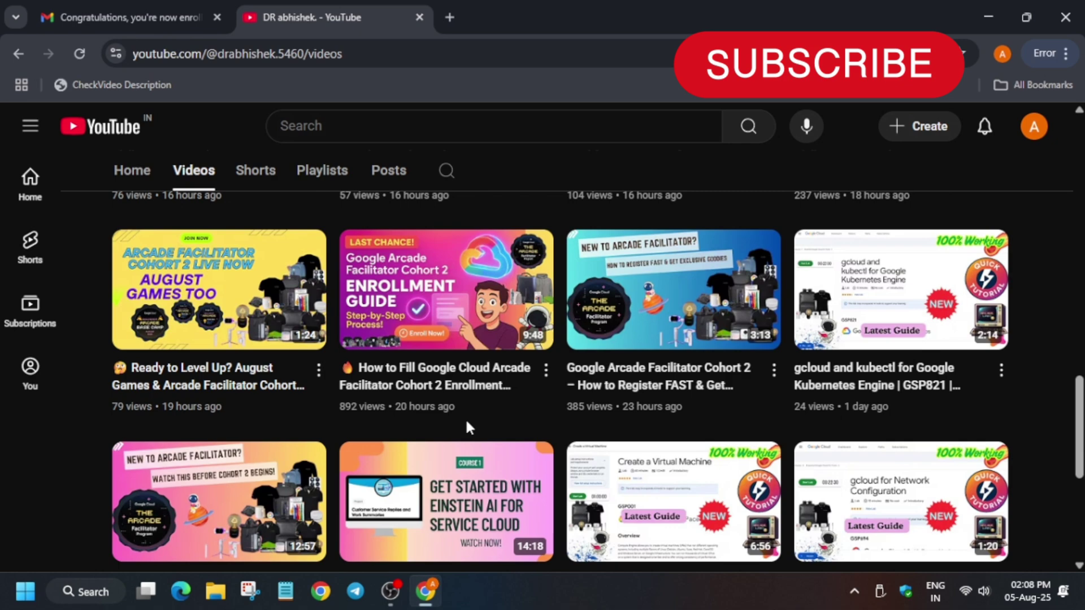
{"action": "left_click", "coordinate": [395, 179]}
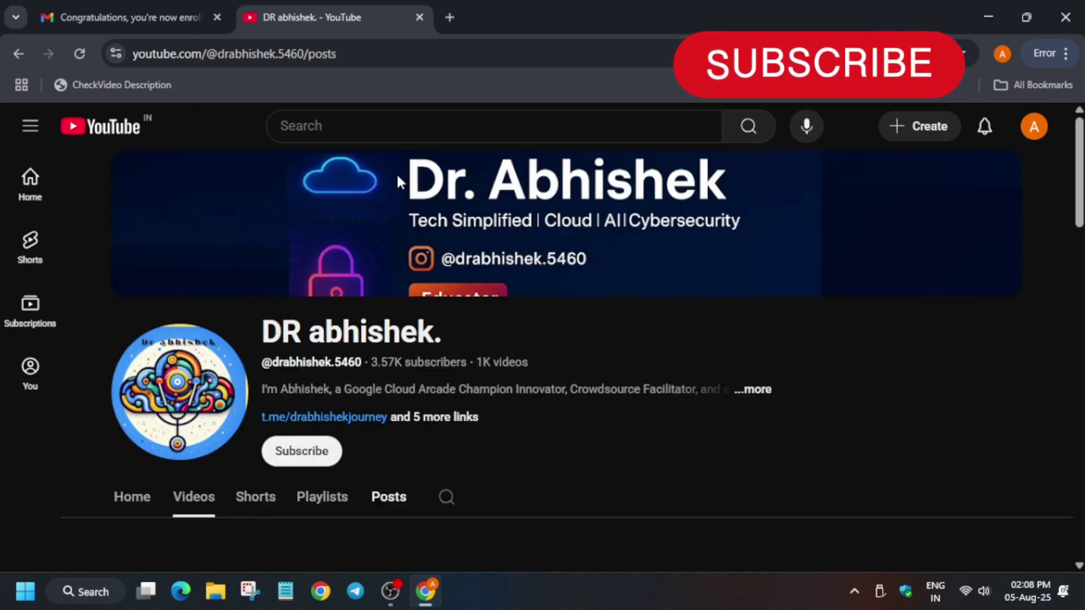
{"action": "scroll", "coordinate": [605, 376], "scroll_direction": "down", "scroll_amount": 5}
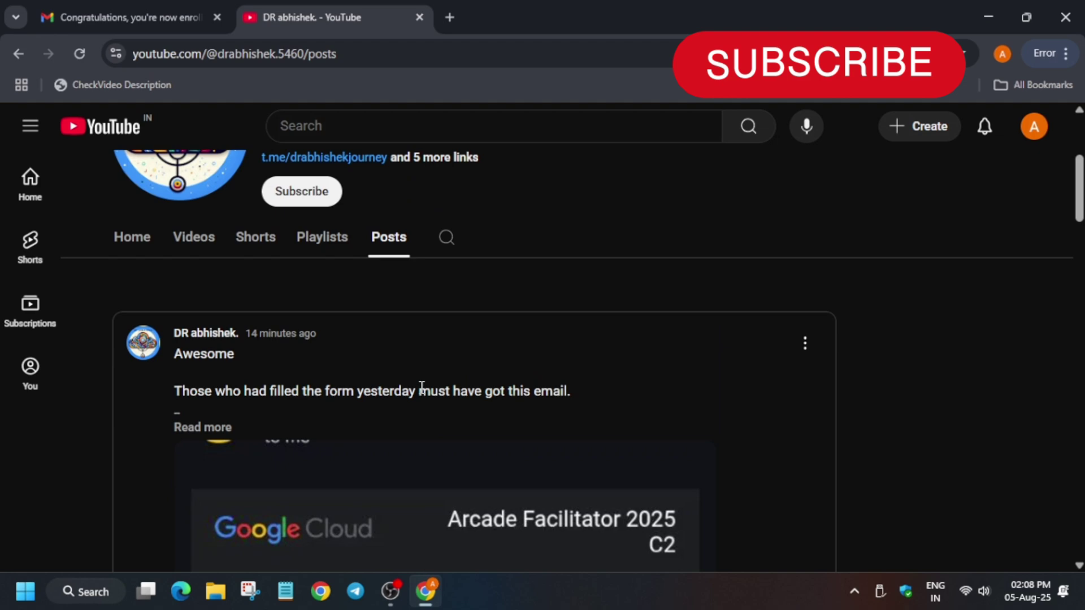
{"action": "left_click", "coordinate": [190, 269]}
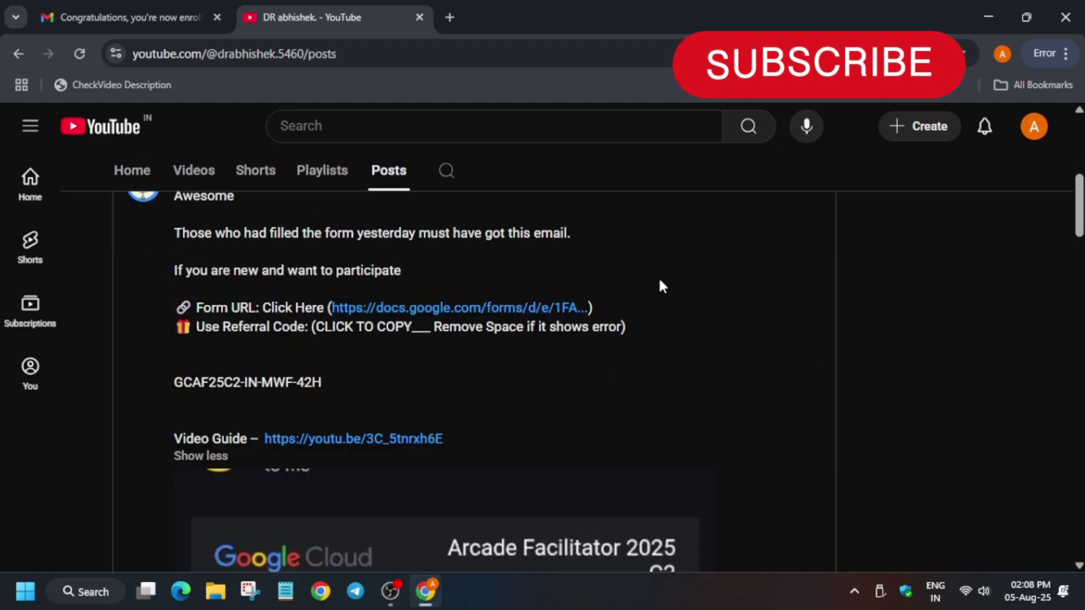
{"action": "left_click", "coordinate": [501, 308]}
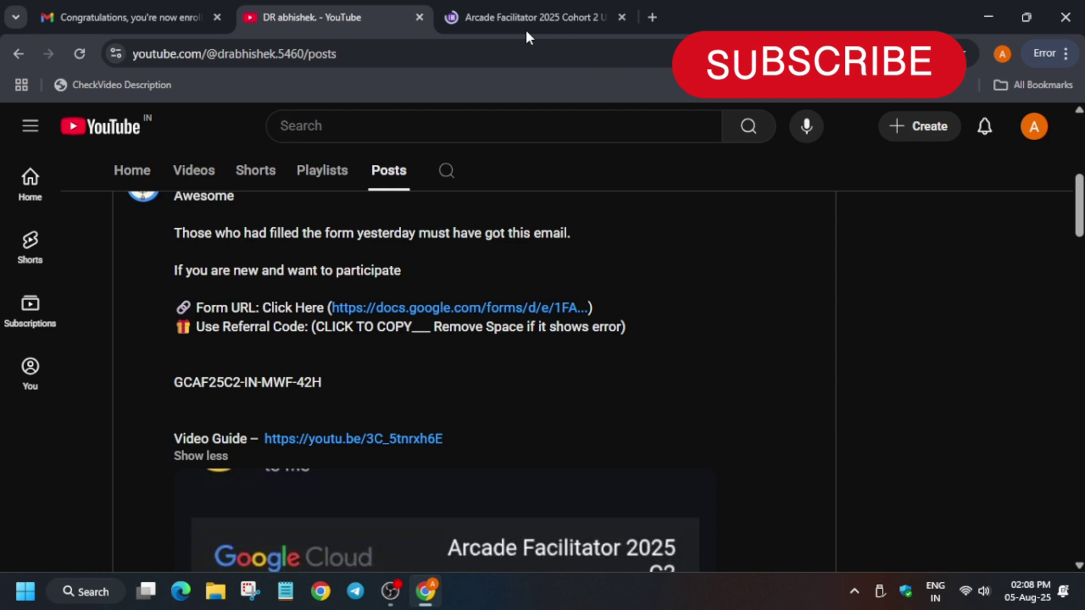
{"action": "left_click", "coordinate": [623, 15]}
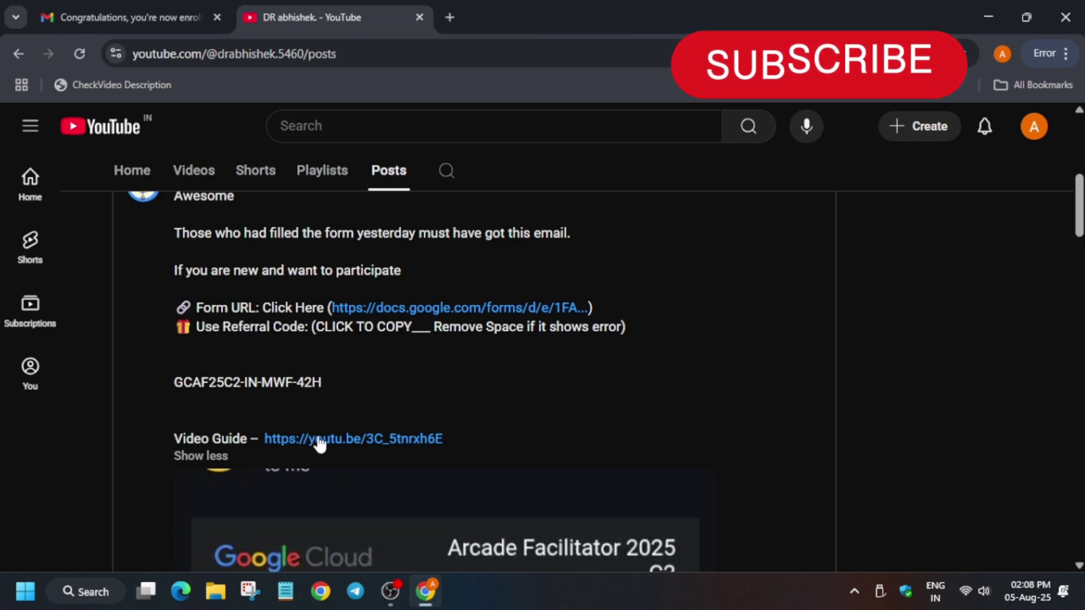
{"action": "triple_click", "coordinate": [267, 386]}
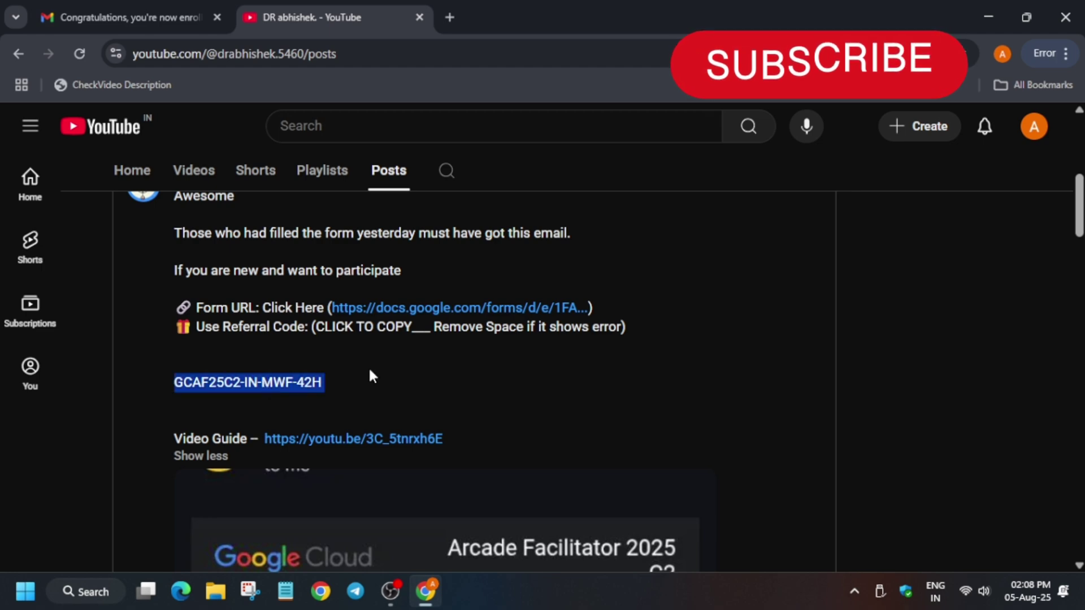
{"action": "left_click", "coordinate": [429, 370]}
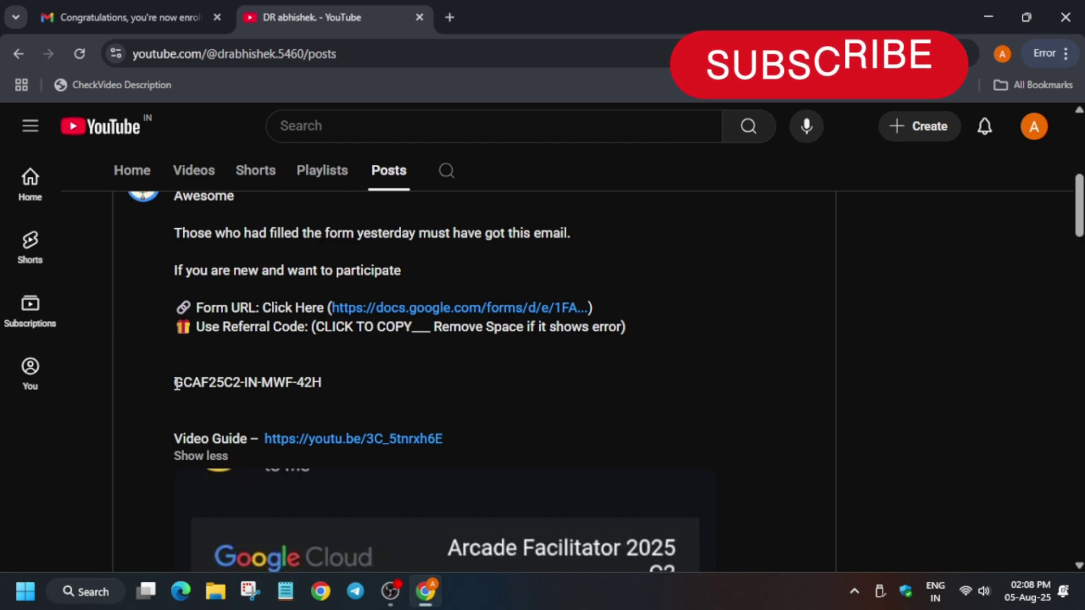
{"action": "triple_click", "coordinate": [185, 384]}
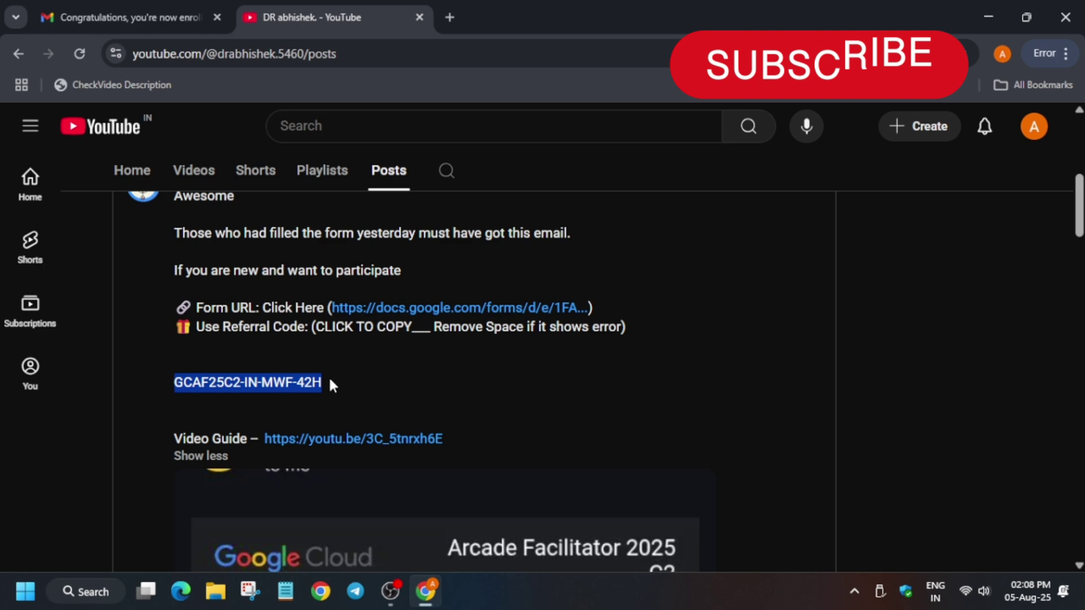
{"action": "left_click", "coordinate": [206, 8]}
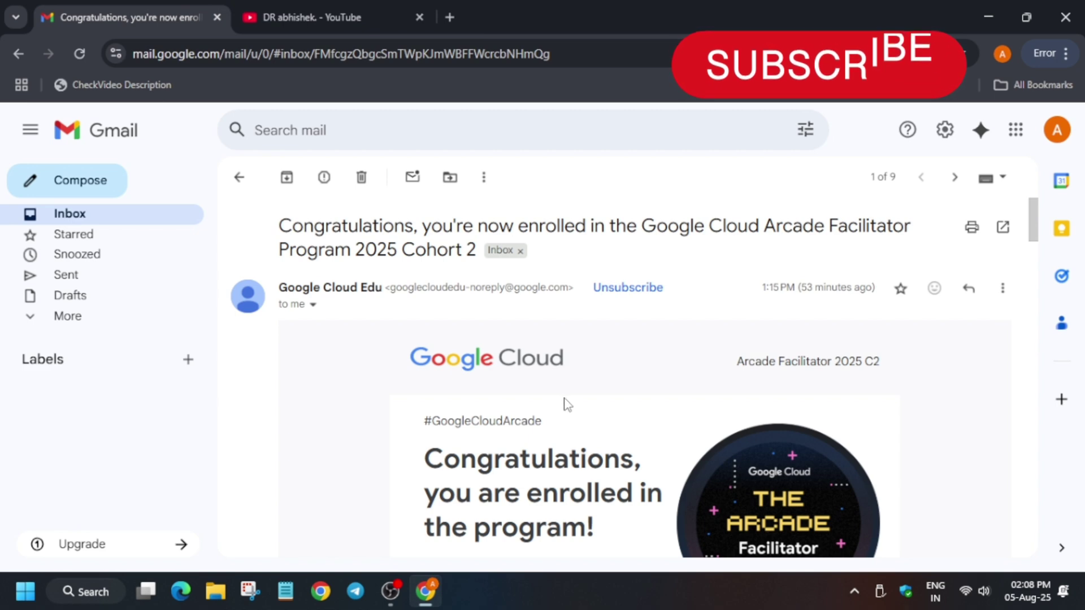
Follow the enrollment email's 'Enter your code' link to the Cloud Skills Boost code prompt.
{"action": "scroll", "coordinate": [565, 403], "scroll_direction": "down", "scroll_amount": 2}
{"action": "scroll", "coordinate": [565, 407], "scroll_direction": "down", "scroll_amount": 4}
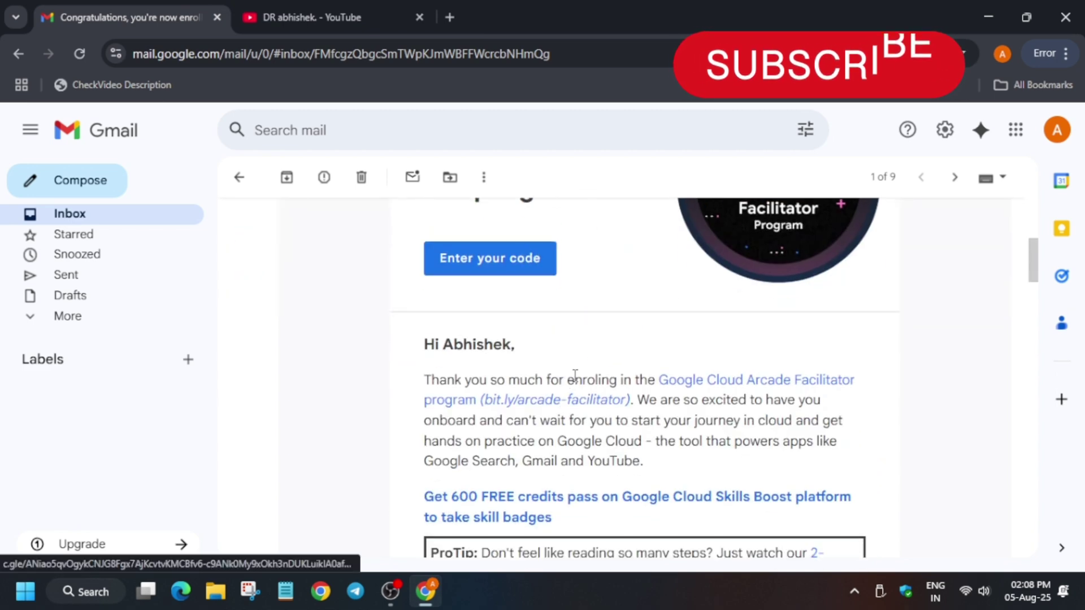
{"action": "scroll", "coordinate": [565, 379], "scroll_direction": "up", "scroll_amount": 2}
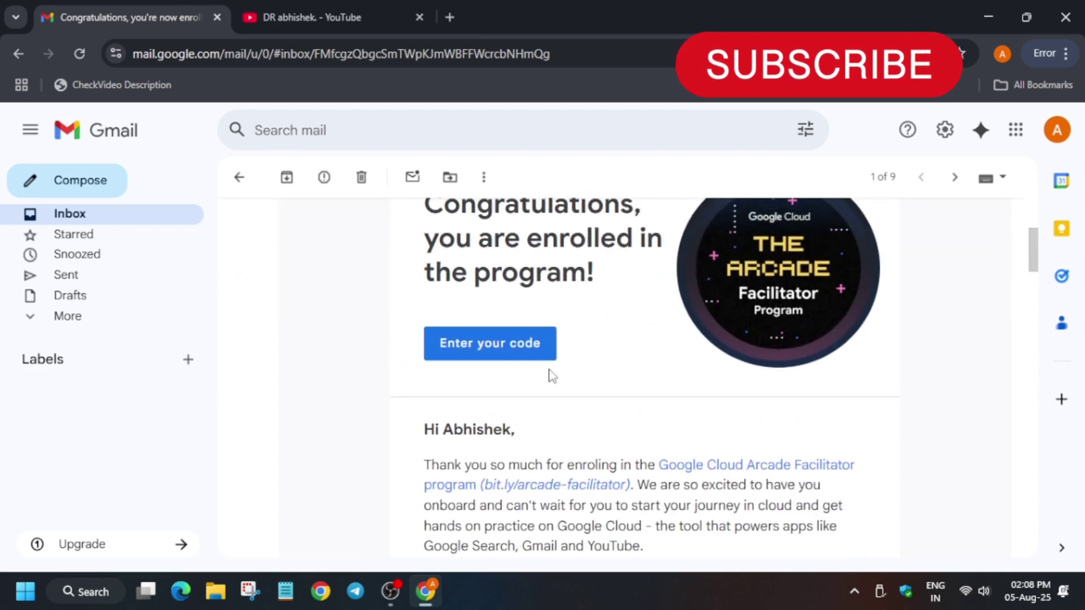
{"action": "left_click", "coordinate": [516, 345]}
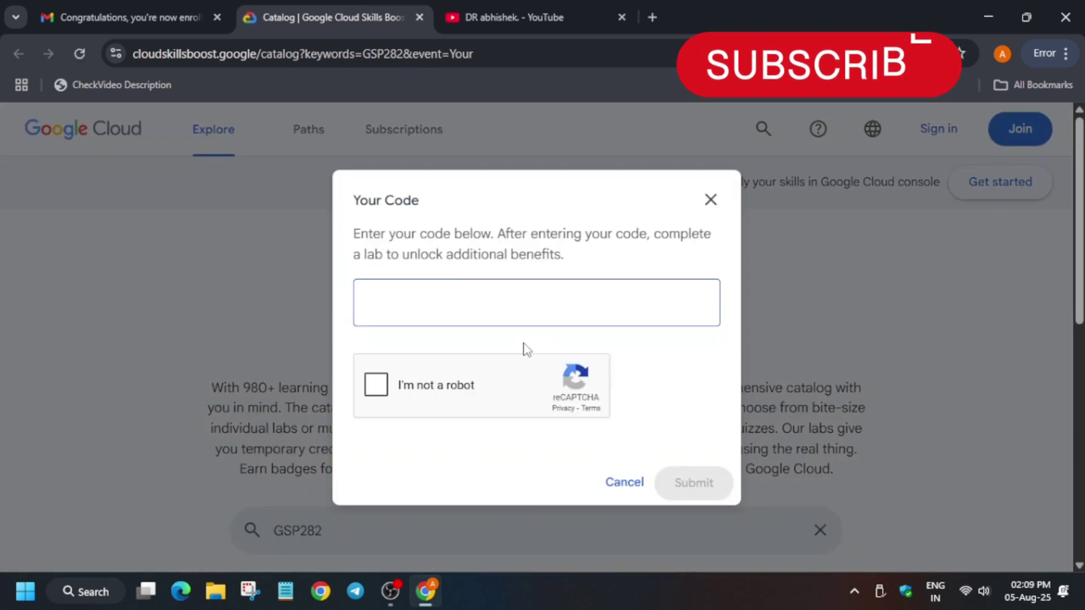
Scroll the enrollment email to step 2 and select the unique access code.
{"action": "left_click", "coordinate": [176, 9]}
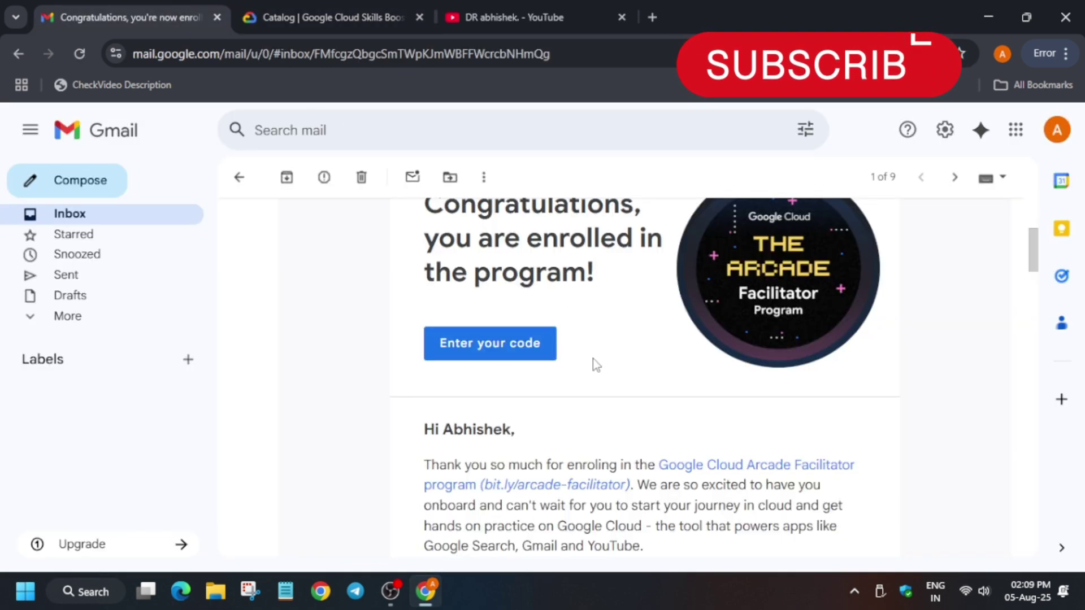
{"action": "scroll", "coordinate": [599, 367], "scroll_direction": "down", "scroll_amount": 2}
{"action": "scroll", "coordinate": [622, 430], "scroll_direction": "down", "scroll_amount": 3}
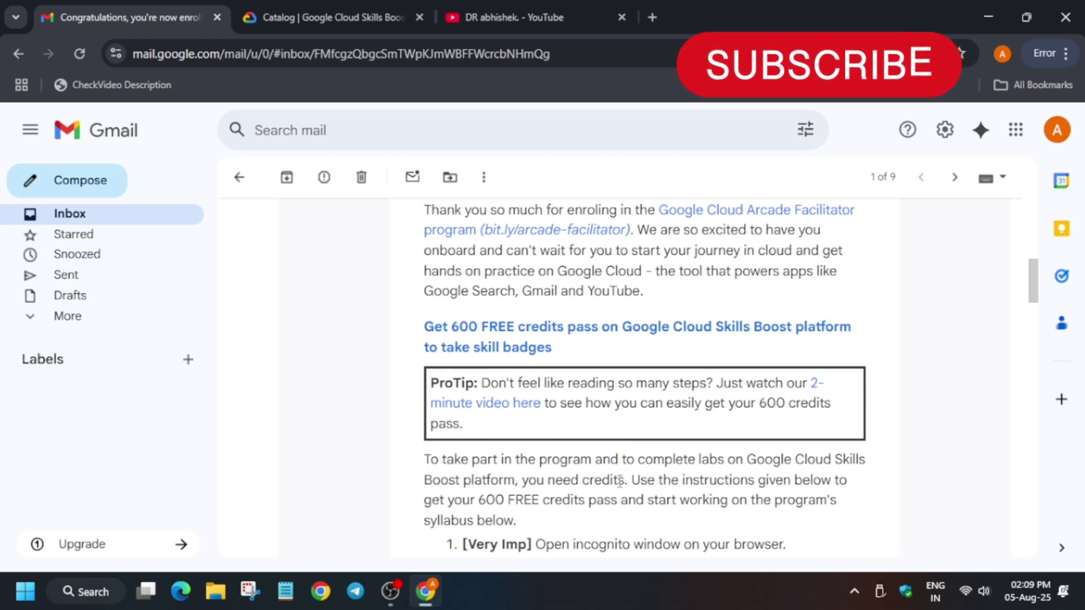
{"action": "scroll", "coordinate": [606, 452], "scroll_direction": "down", "scroll_amount": 2}
{"action": "scroll", "coordinate": [479, 386], "scroll_direction": "down", "scroll_amount": 1}
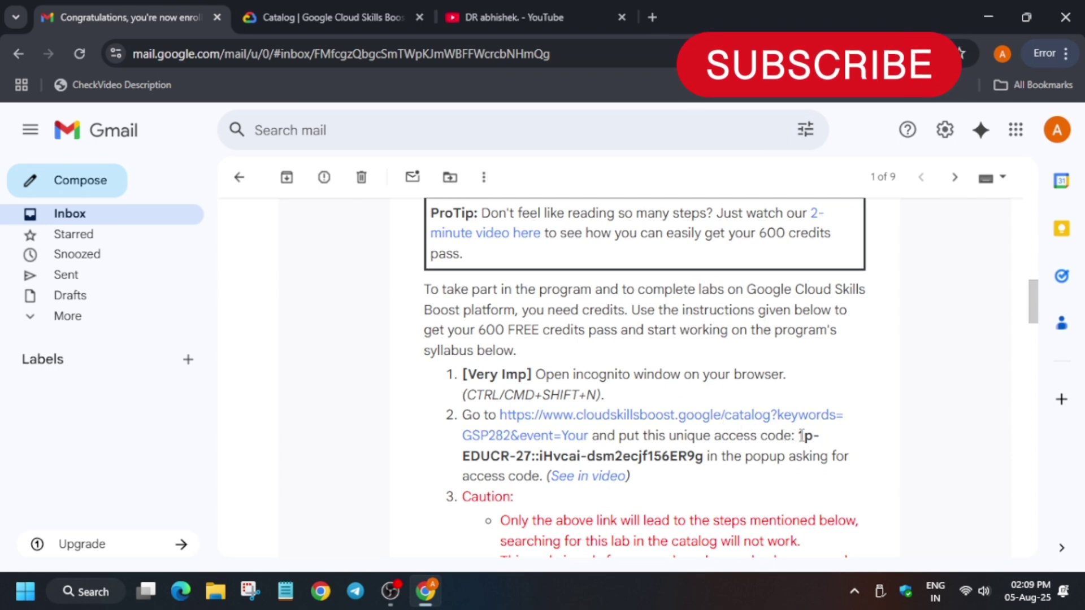
{"action": "left_click_drag", "start_coordinate": [802, 435], "coordinate": [706, 457]}
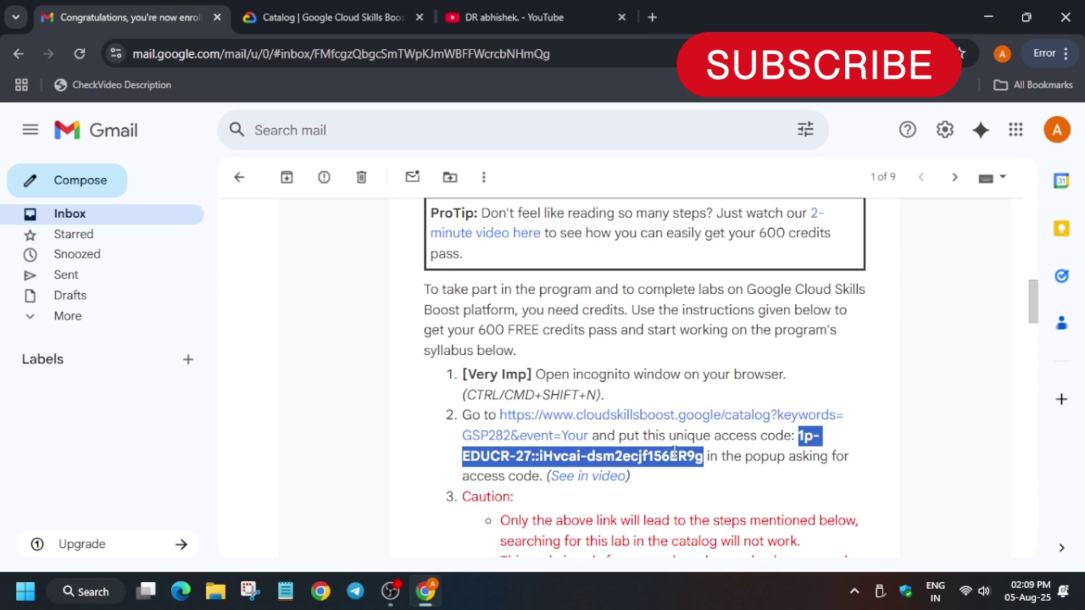
Paste the access code into the Skills Boost prompt, solve the motorcycle captcha, and submit.
{"action": "left_click", "coordinate": [339, 18]}
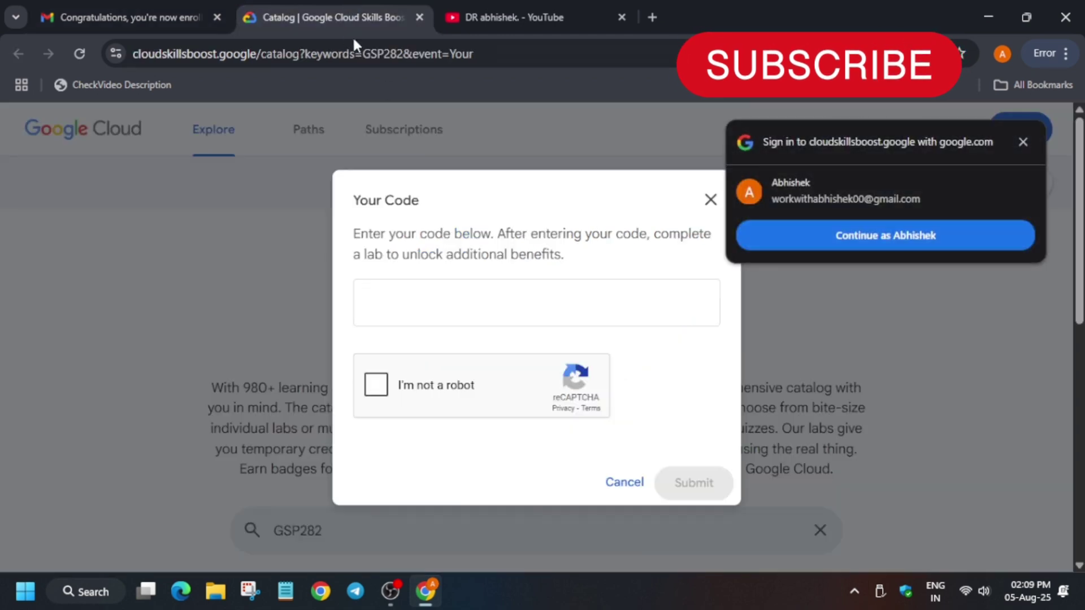
{"action": "left_click", "coordinate": [488, 290]}
{"action": "key", "text": "ctrl+v"}
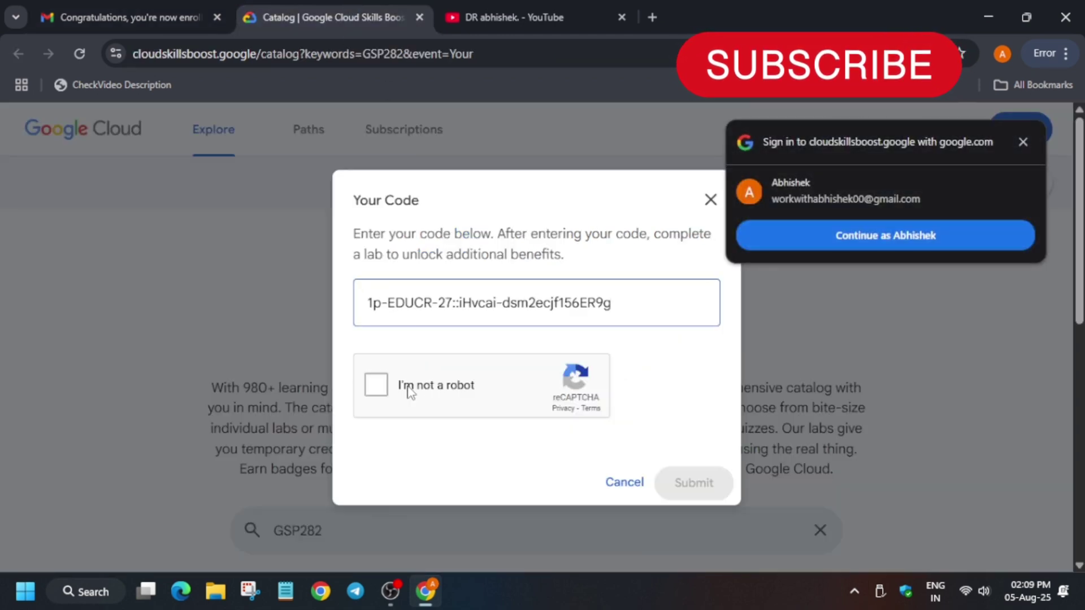
{"action": "left_click", "coordinate": [408, 390]}
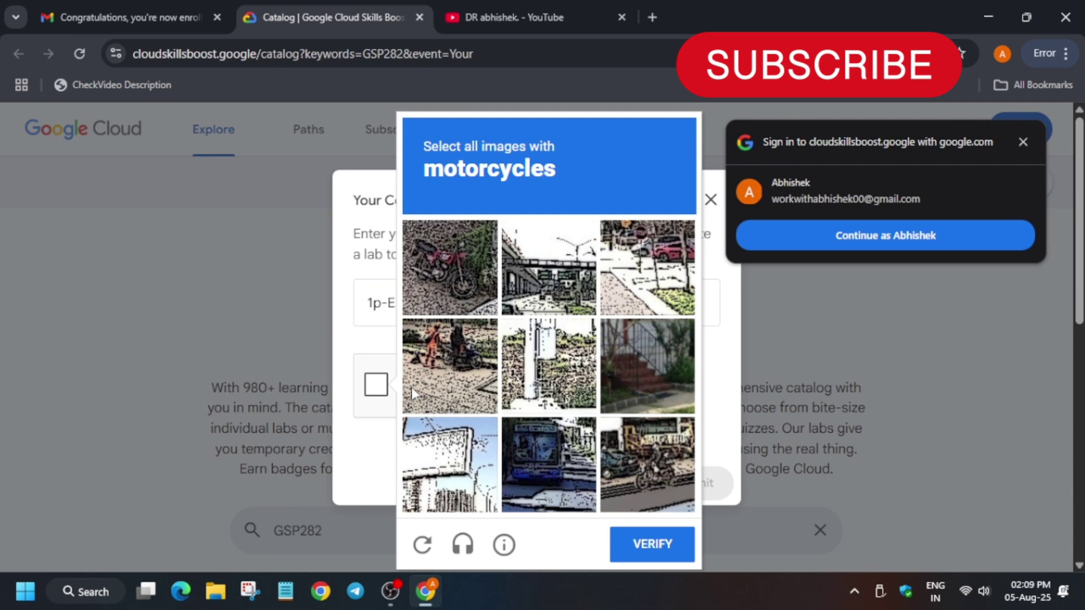
{"action": "left_click", "coordinate": [444, 252]}
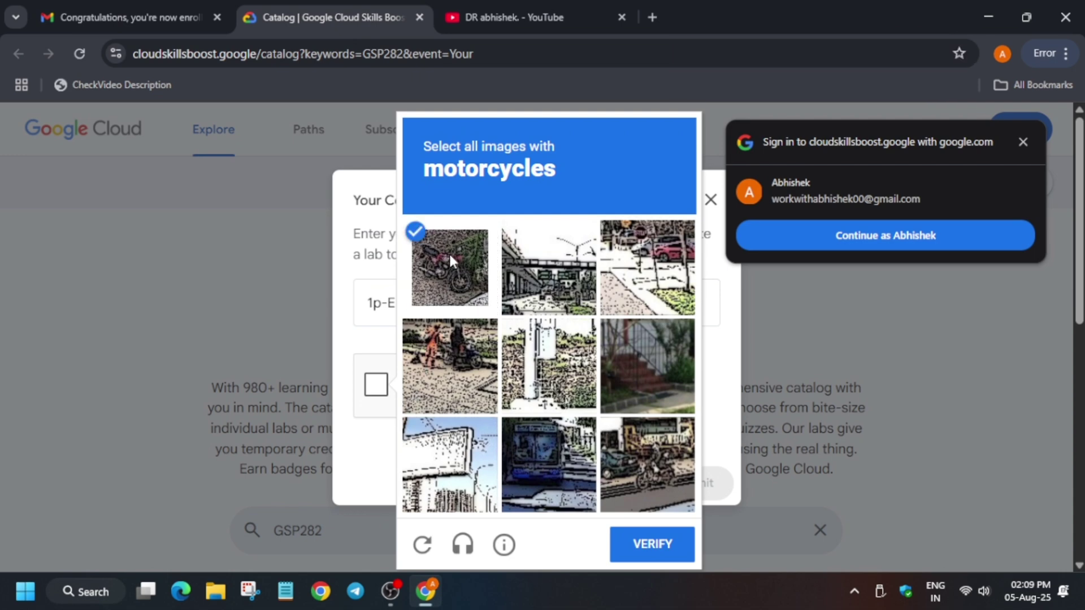
{"action": "left_click", "coordinate": [673, 475]}
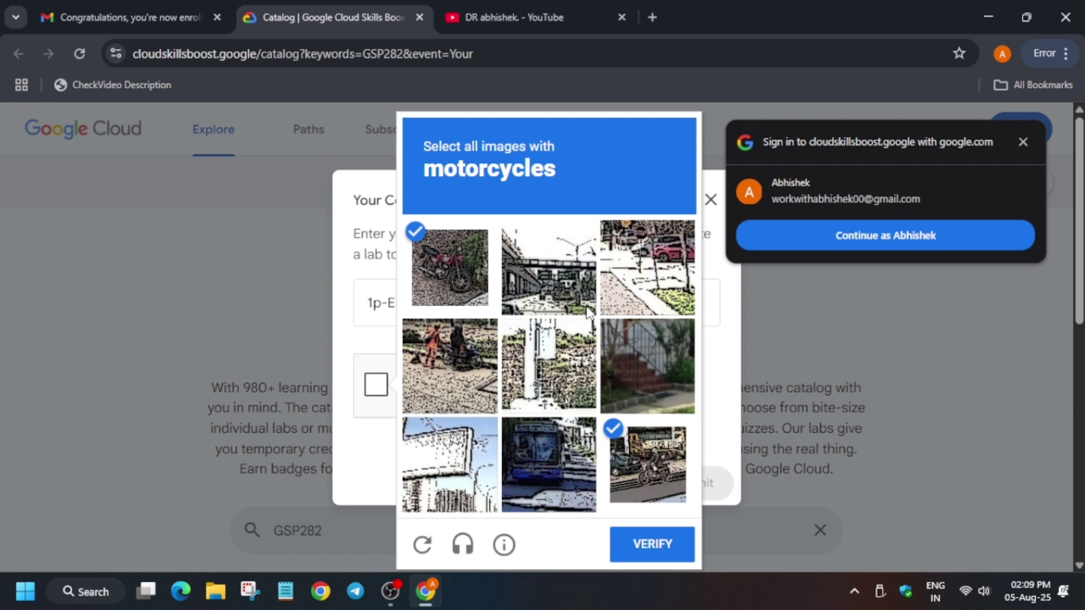
{"action": "left_click", "coordinate": [467, 378]}
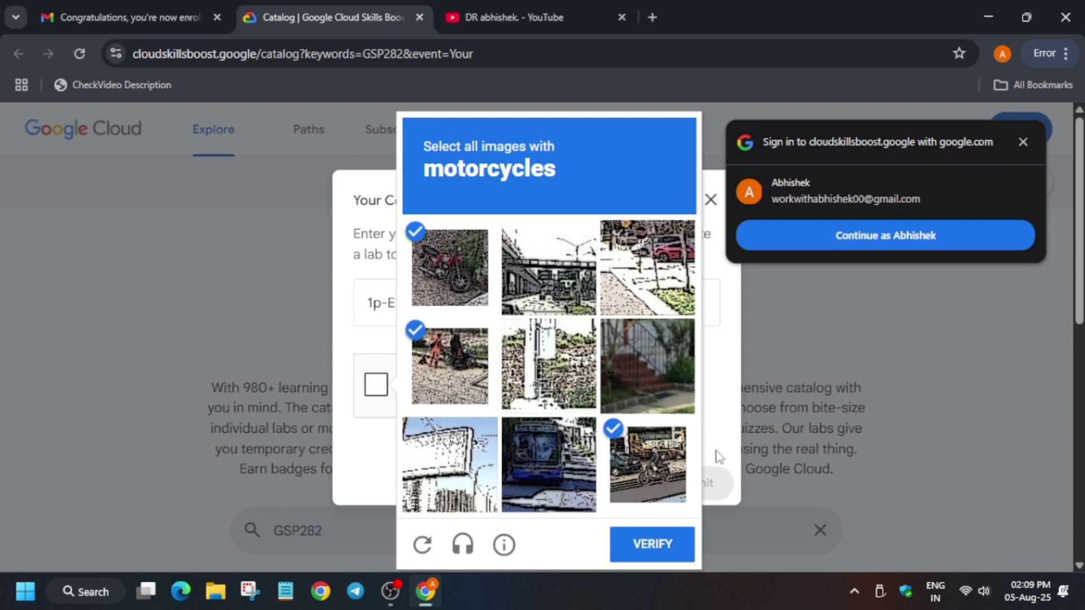
{"action": "left_click", "coordinate": [665, 558]}
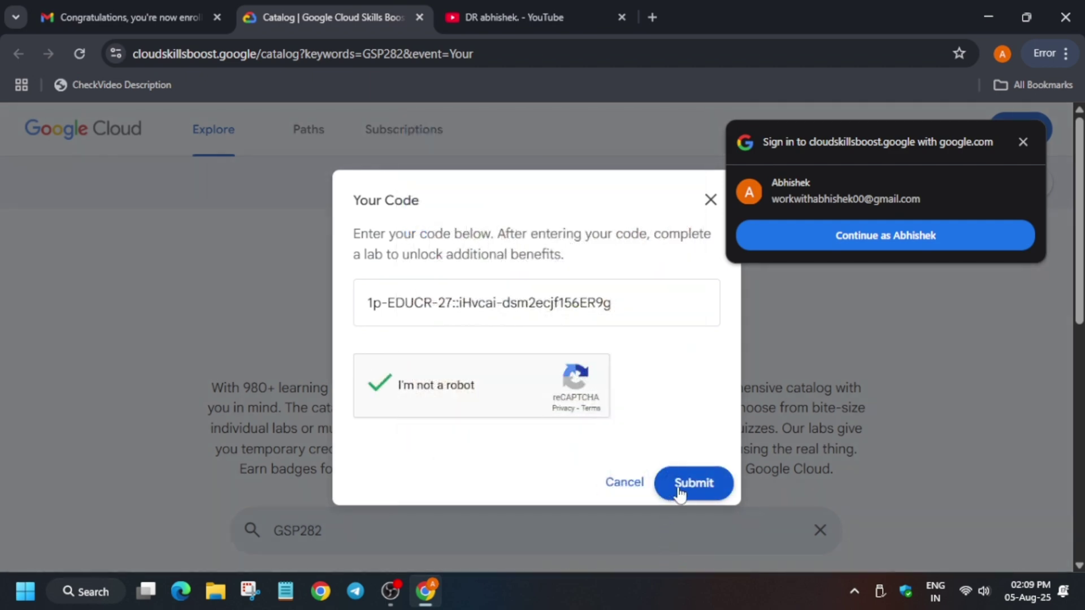
{"action": "left_click", "coordinate": [670, 487]}
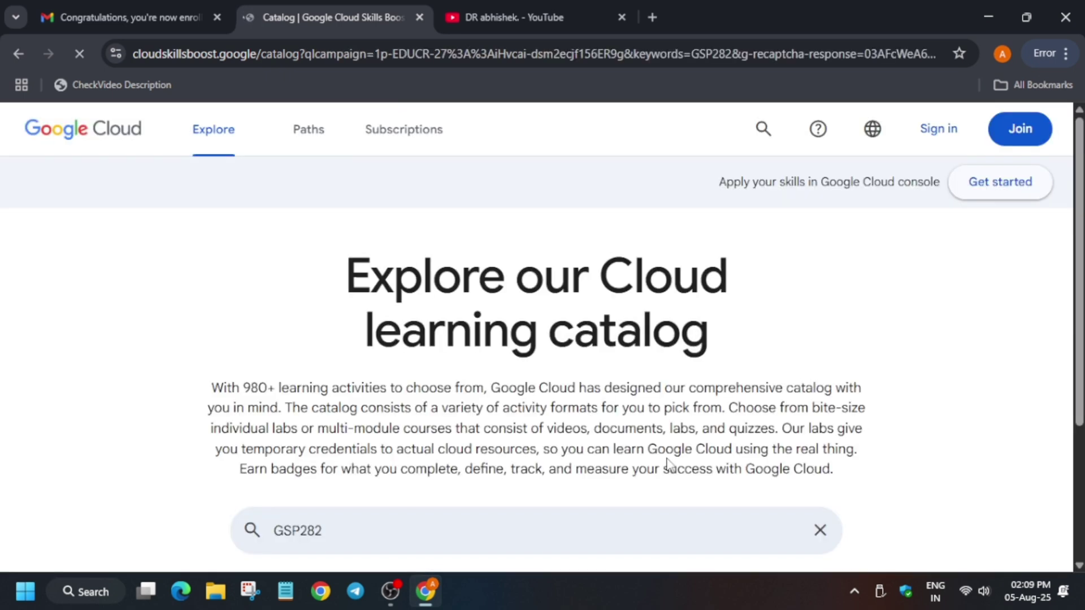
Open the GSP282 'A Tour of Google Cloud Hands-on Labs' lab and sign in with Google.
{"action": "scroll", "coordinate": [295, 415], "scroll_direction": "down", "scroll_amount": 5}
{"action": "left_click", "coordinate": [302, 404]}
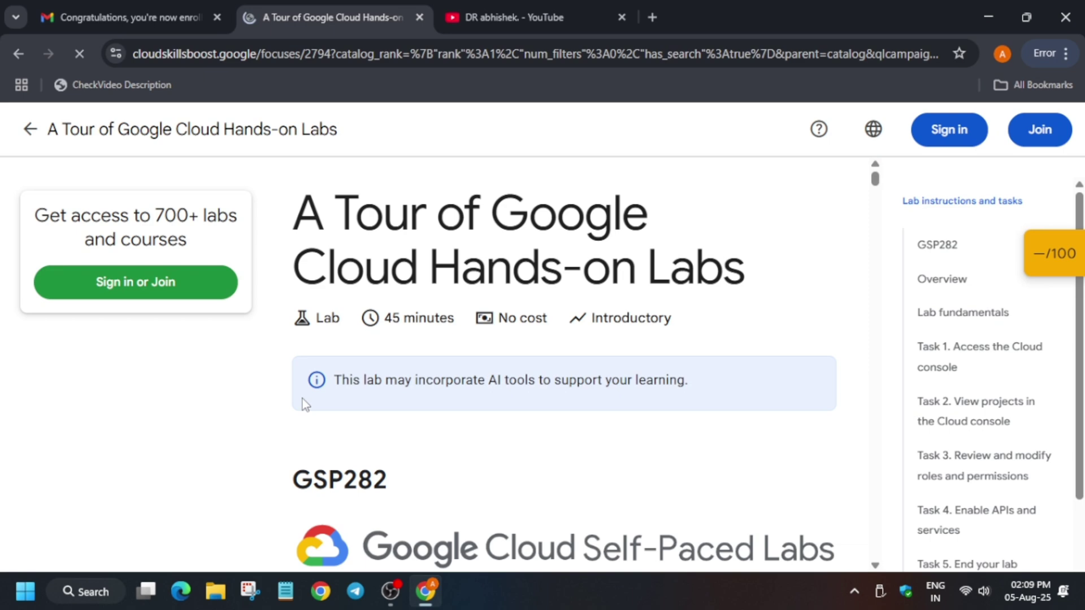
{"action": "left_click", "coordinate": [952, 133]}
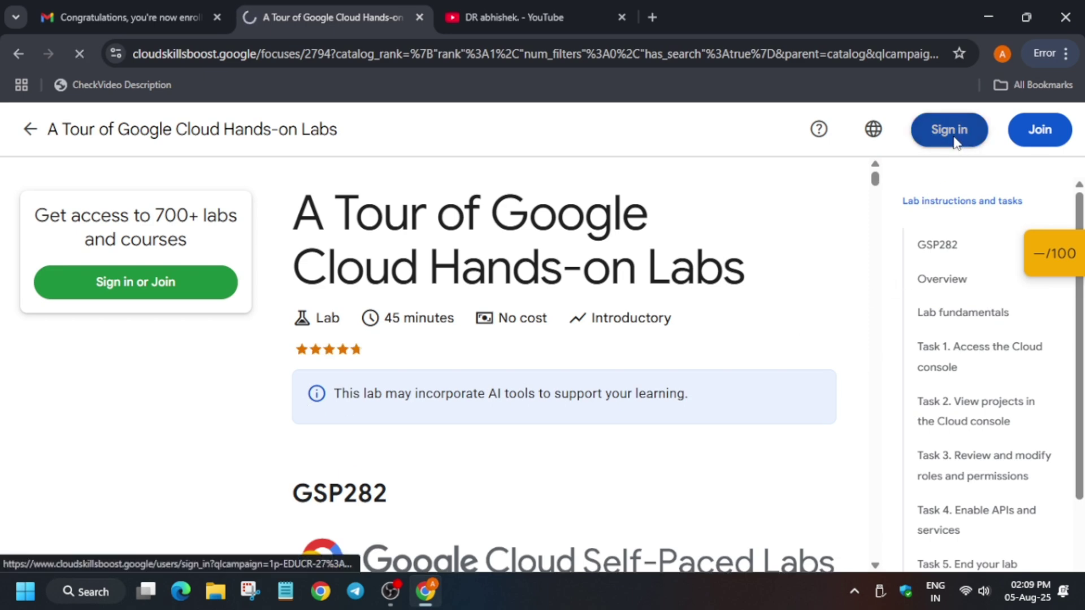
{"action": "left_click", "coordinate": [643, 305]}
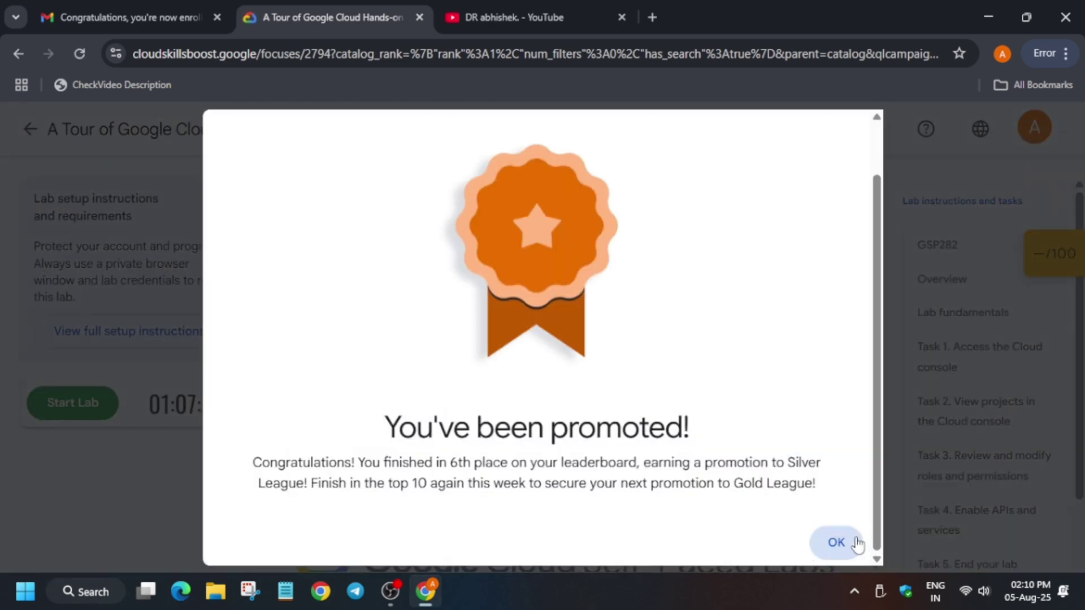
Dismiss the promotion and expiring-credits notices, and open the credits page in a new tab.
{"action": "left_click", "coordinate": [850, 541]}
{"action": "left_click", "coordinate": [625, 408]}
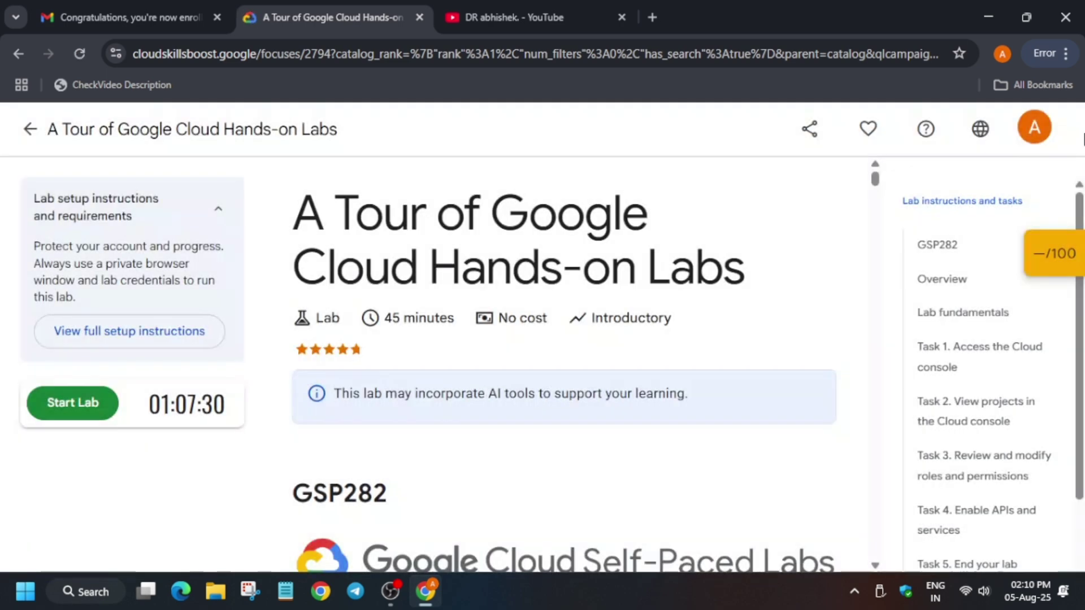
{"action": "left_click", "coordinate": [1050, 148]}
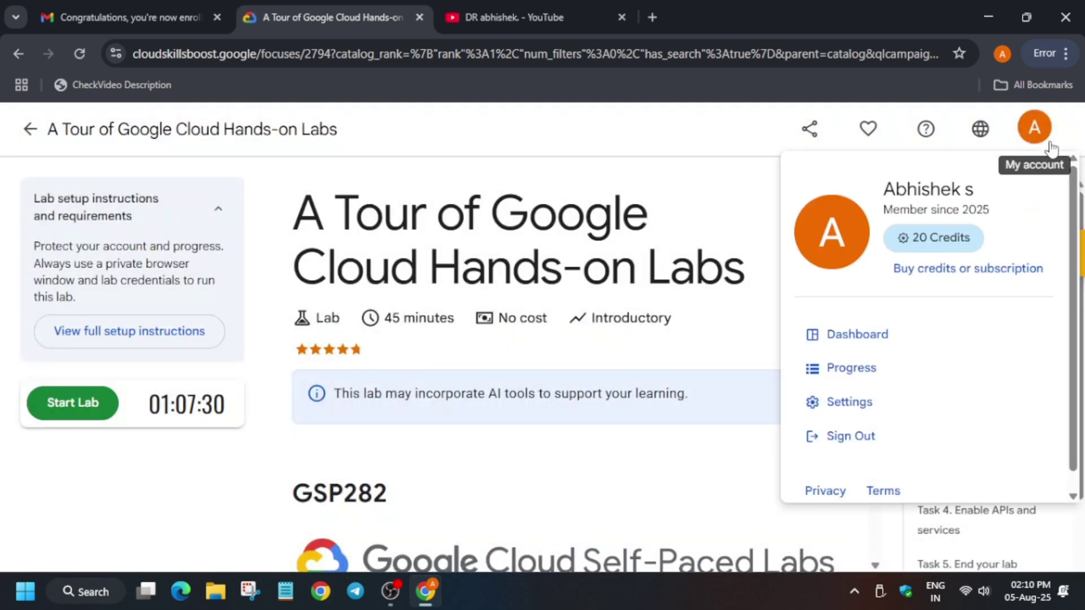
{"action": "right_click", "coordinate": [917, 247]}
{"action": "left_click", "coordinate": [920, 239]}
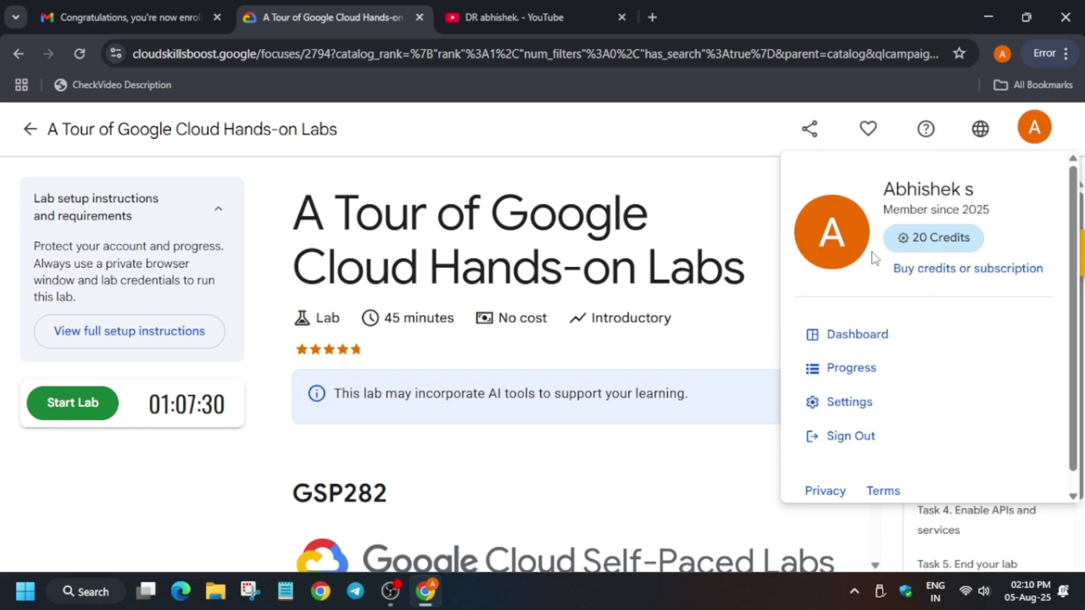
{"action": "right_click", "coordinate": [922, 239]}
{"action": "left_click", "coordinate": [890, 249]}
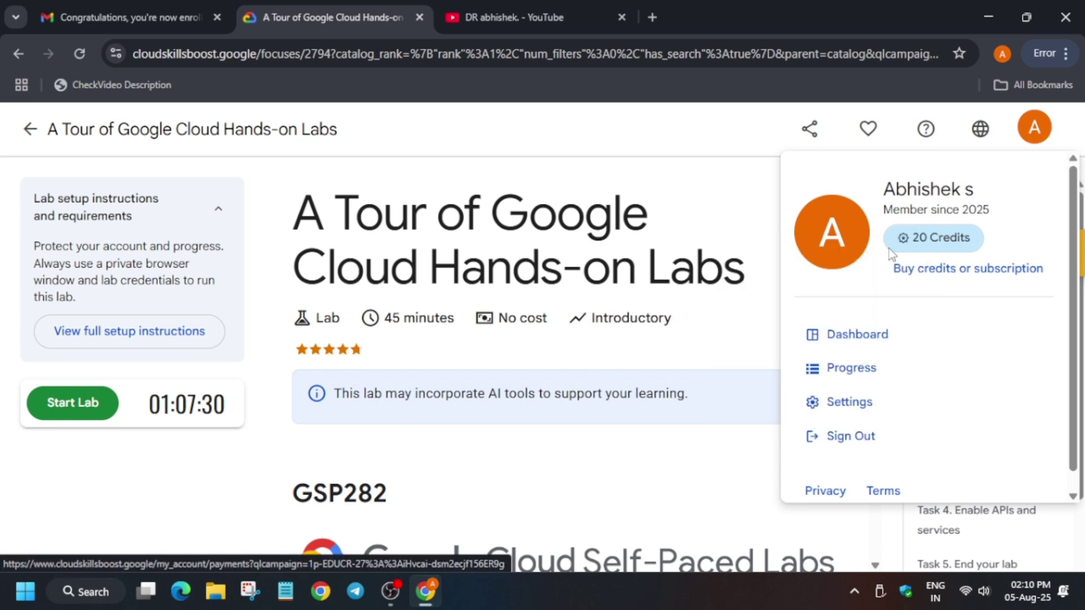
Check the 20-credit balance on the credits tab, then return to the lab page.
{"action": "left_click", "coordinate": [637, 8]}
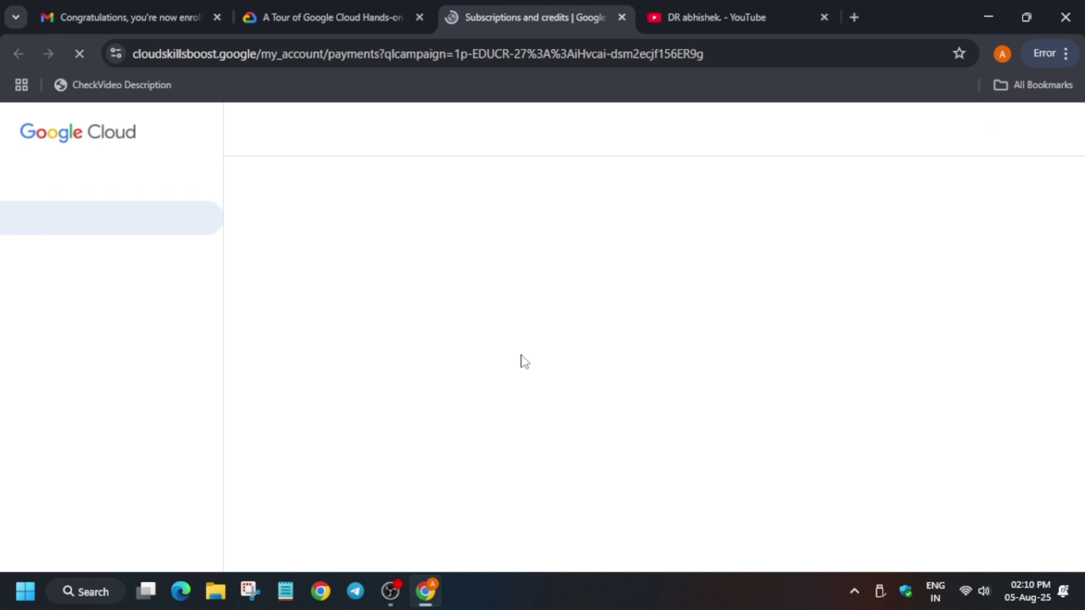
{"action": "scroll", "coordinate": [521, 359], "scroll_direction": "down", "scroll_amount": 2}
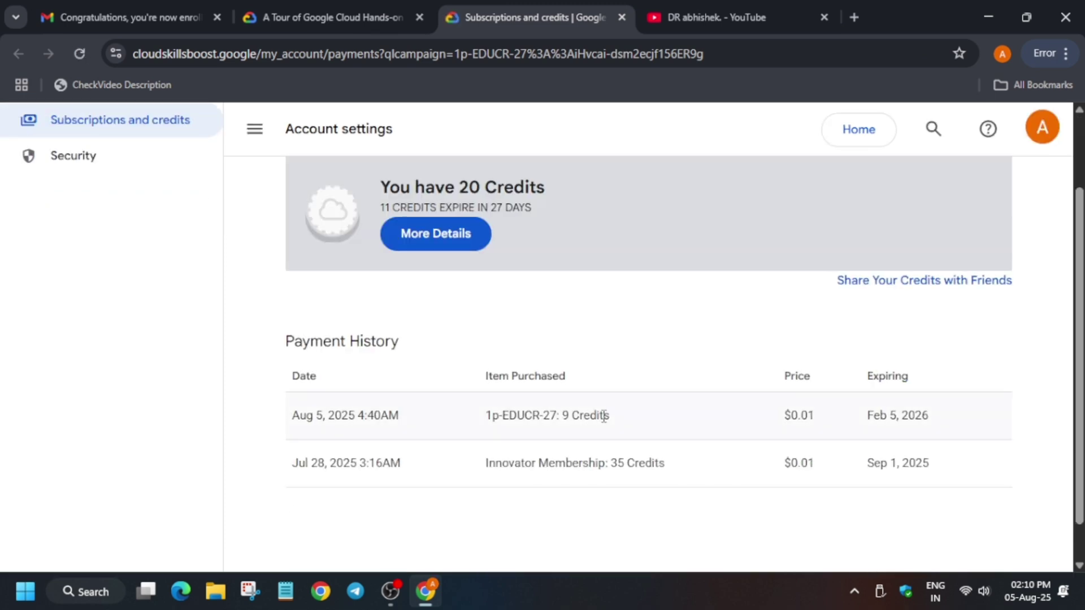
{"action": "left_click", "coordinate": [366, 1]}
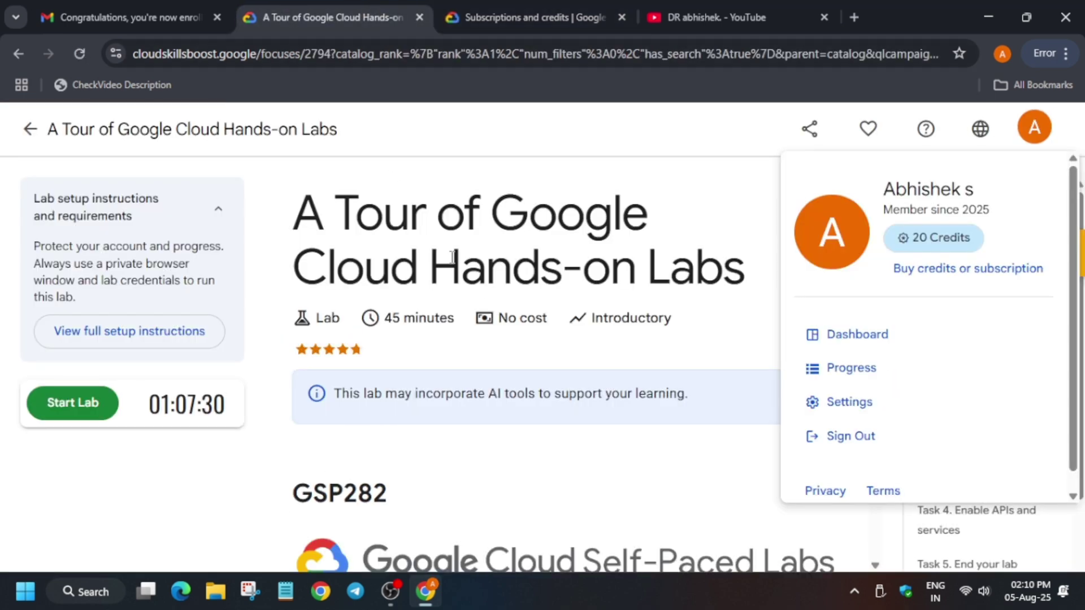
{"action": "key", "text": "Escape"}
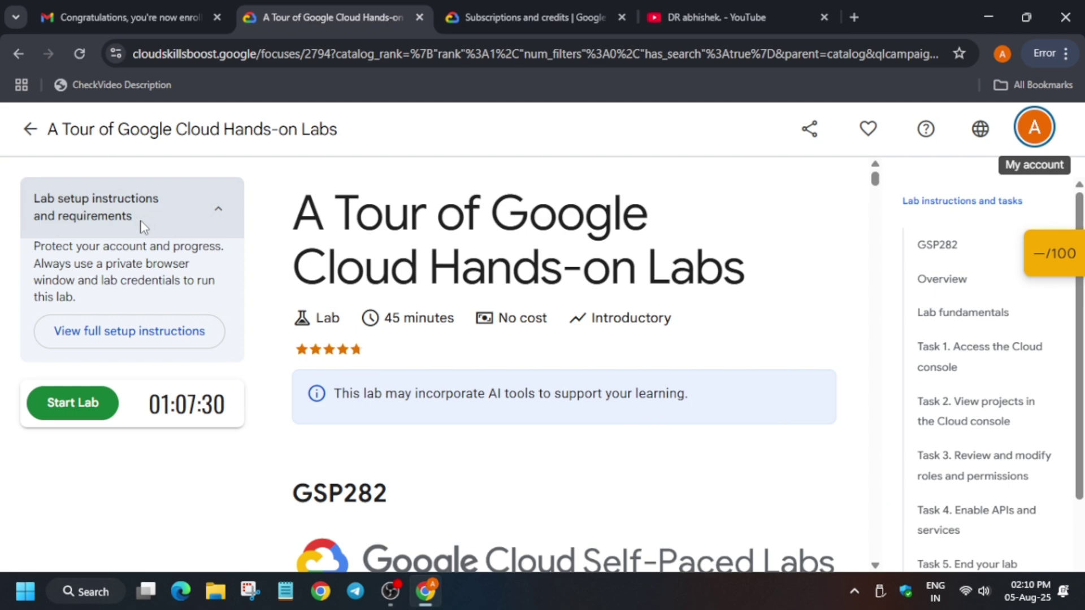
Start the GSP282 lab and scroll through its Task 1 Lab details instructions.
{"action": "left_click", "coordinate": [218, 209]}
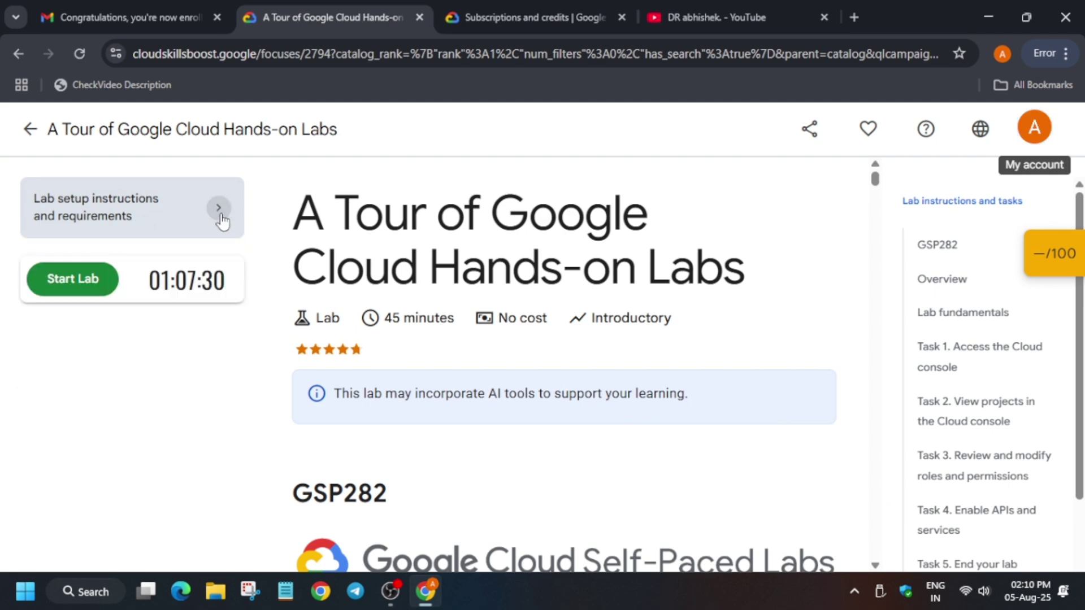
{"action": "left_click", "coordinate": [80, 280]}
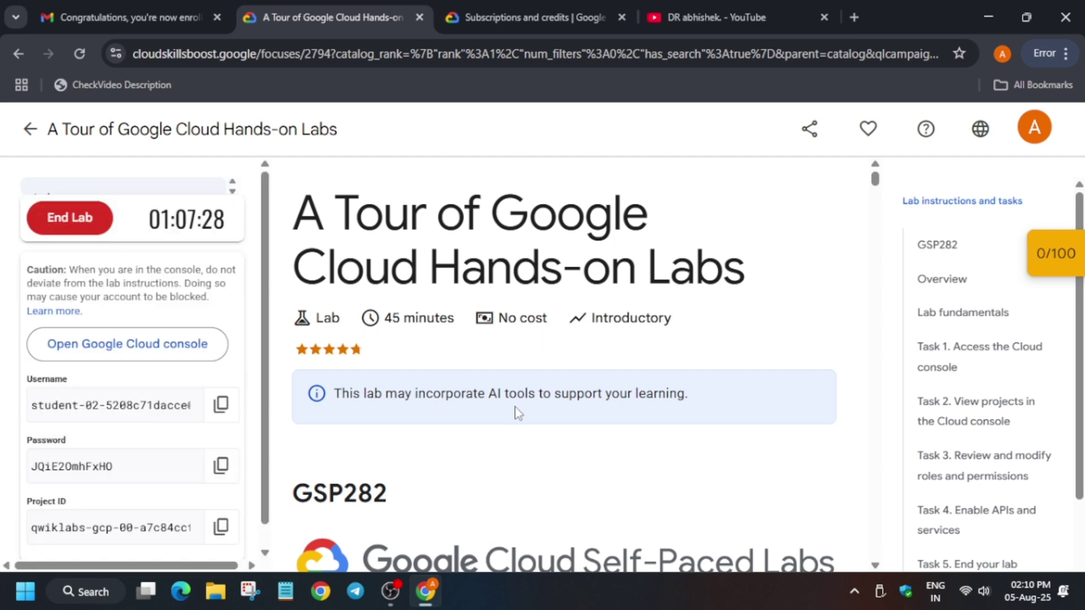
{"action": "left_click", "coordinate": [929, 373]}
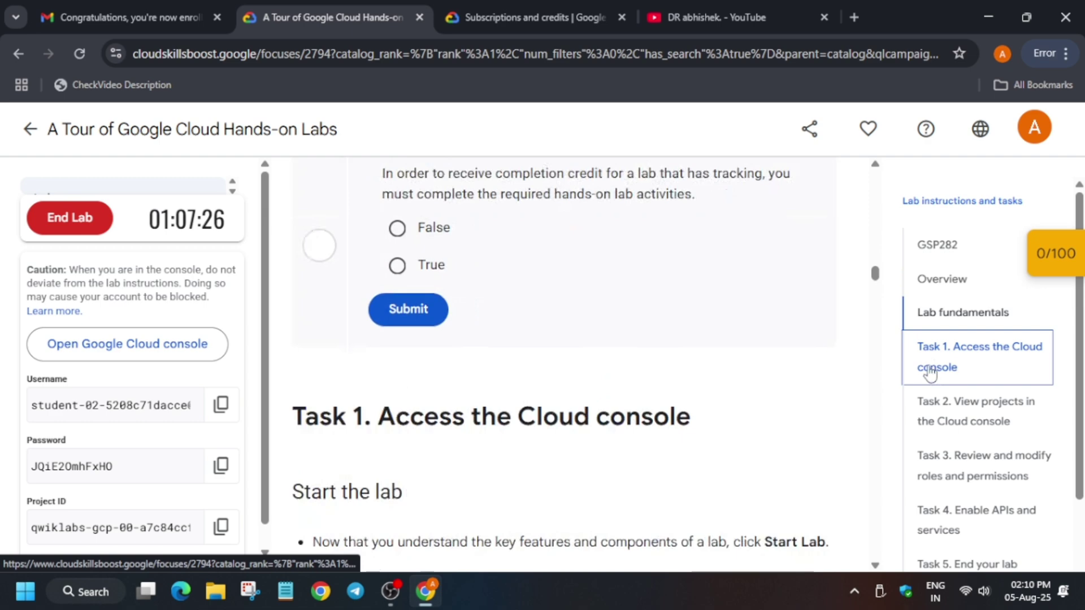
{"action": "scroll", "coordinate": [811, 340], "scroll_direction": "down", "scroll_amount": 6}
{"action": "scroll", "coordinate": [797, 413], "scroll_direction": "down", "scroll_amount": 4}
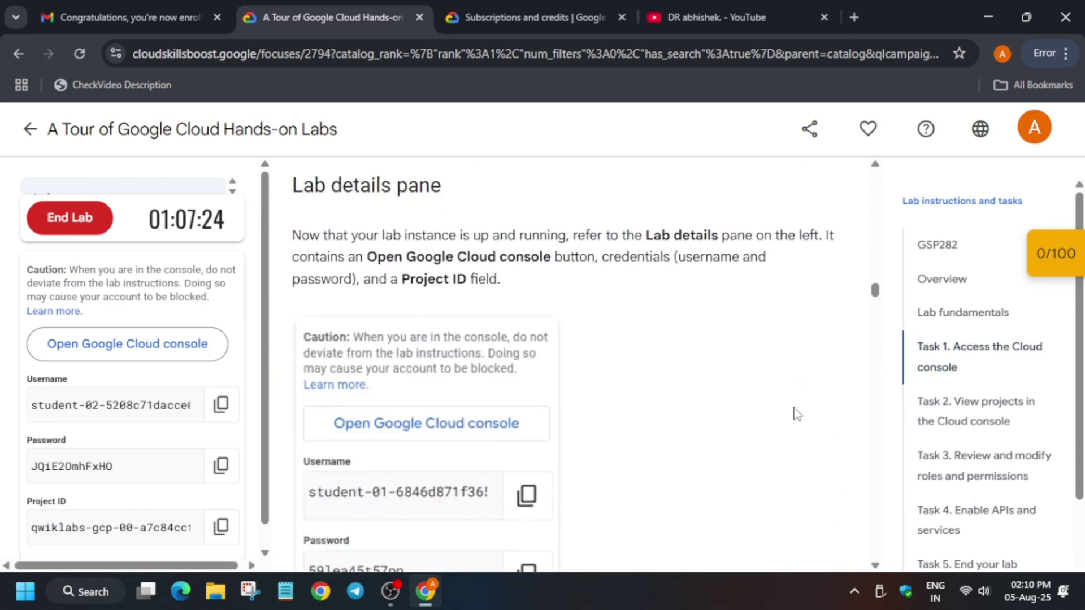
{"action": "scroll", "coordinate": [798, 413], "scroll_direction": "up", "scroll_amount": 4}
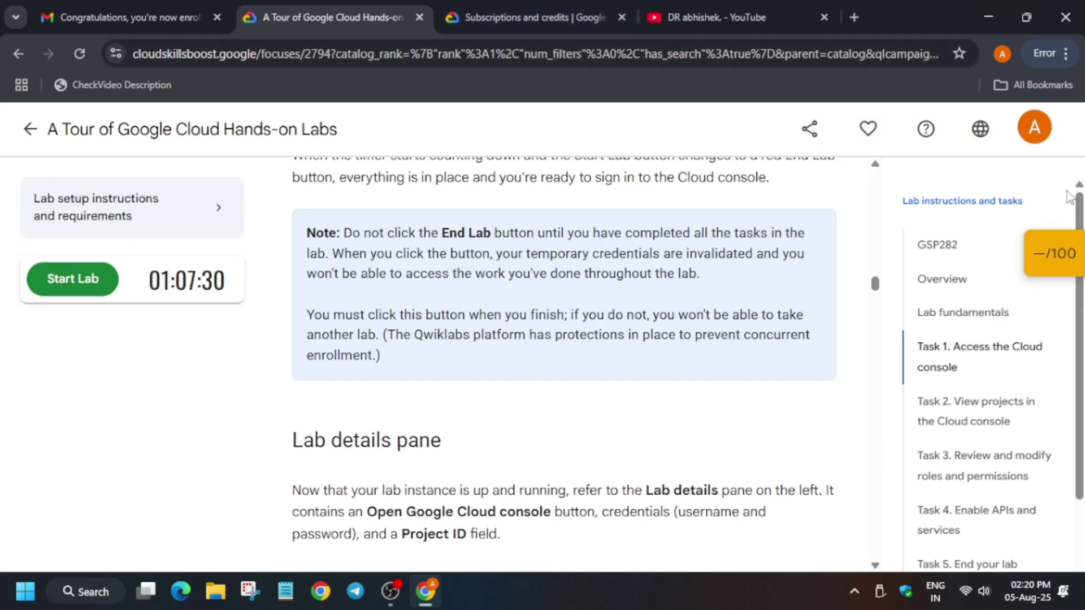
Open the subscriptions and credits page from the account summary and review it.
{"action": "left_click", "coordinate": [1034, 127]}
{"action": "left_click", "coordinate": [933, 249]}
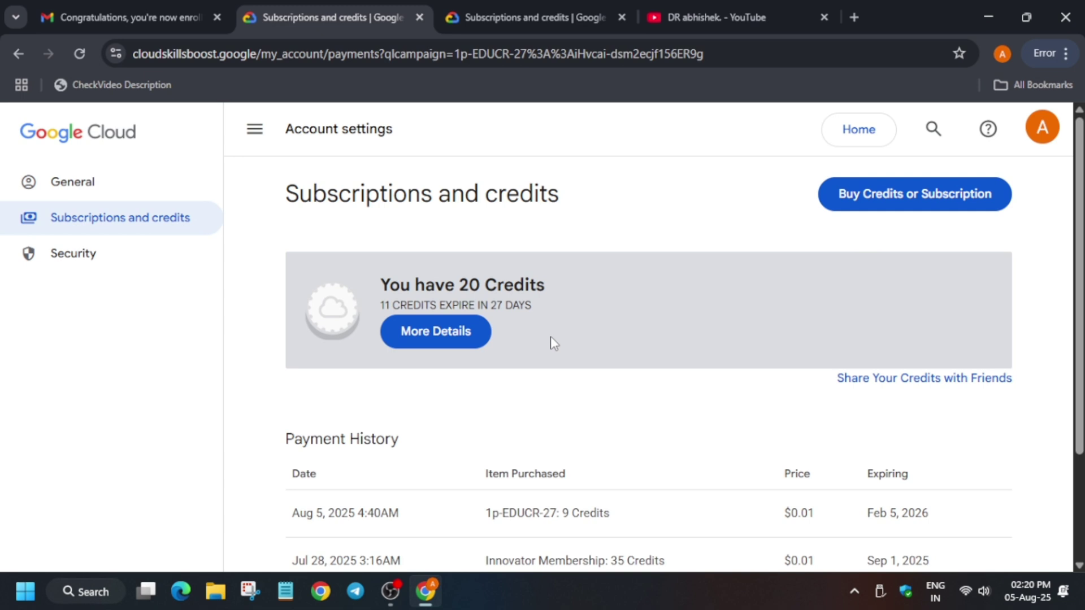
{"action": "scroll", "coordinate": [553, 342], "scroll_direction": "down", "scroll_amount": 3}
{"action": "scroll", "coordinate": [706, 366], "scroll_direction": "up", "scroll_amount": 1}
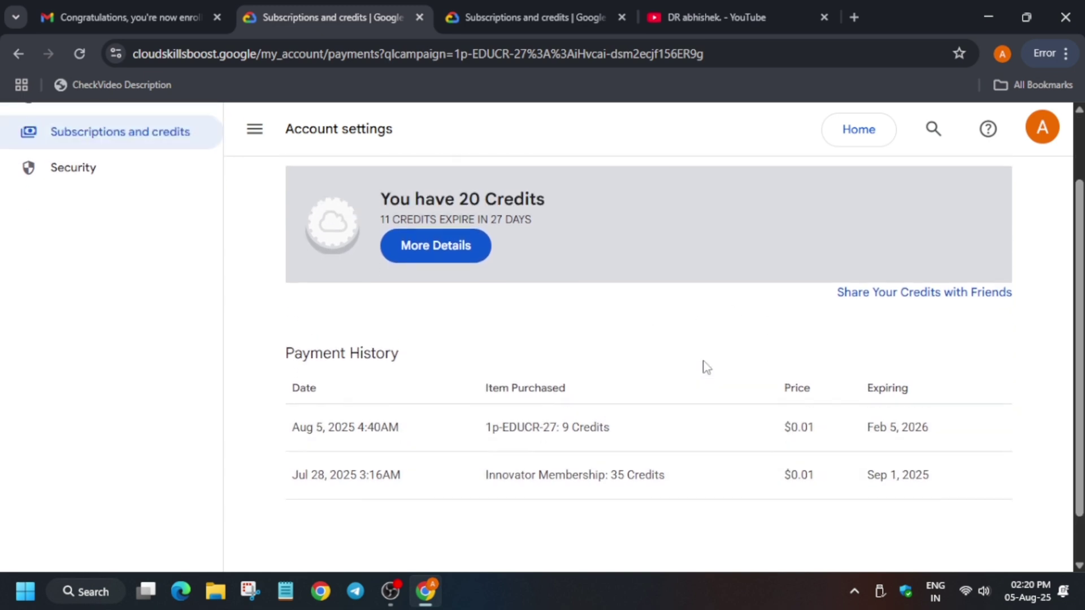
{"action": "scroll", "coordinate": [705, 366], "scroll_direction": "up", "scroll_amount": 2}
{"action": "scroll", "coordinate": [700, 370], "scroll_direction": "down", "scroll_amount": 3}
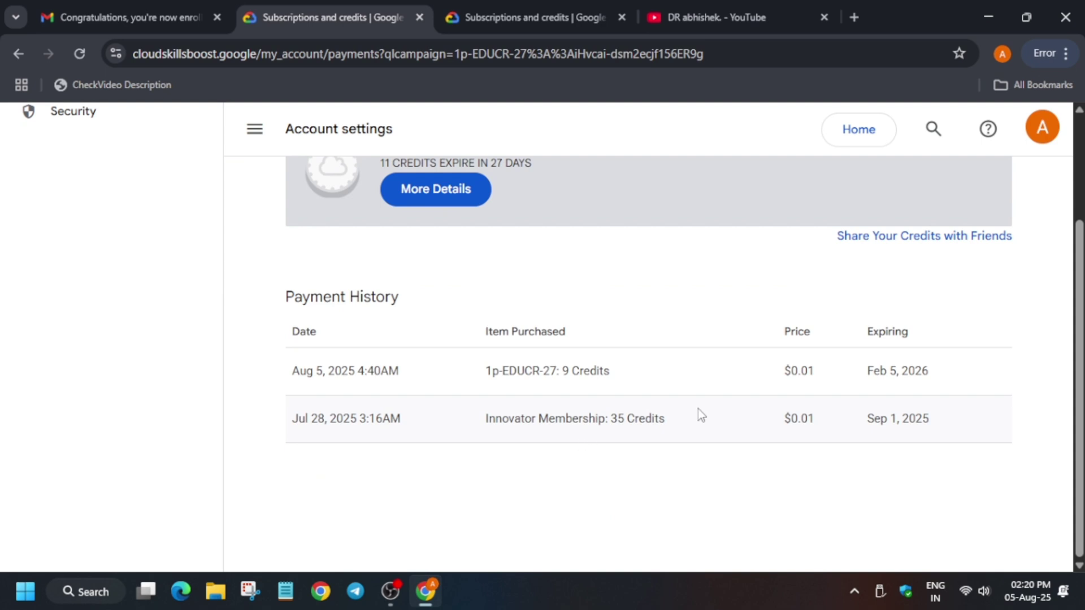
{"action": "scroll", "coordinate": [697, 408], "scroll_direction": "up", "scroll_amount": 3}
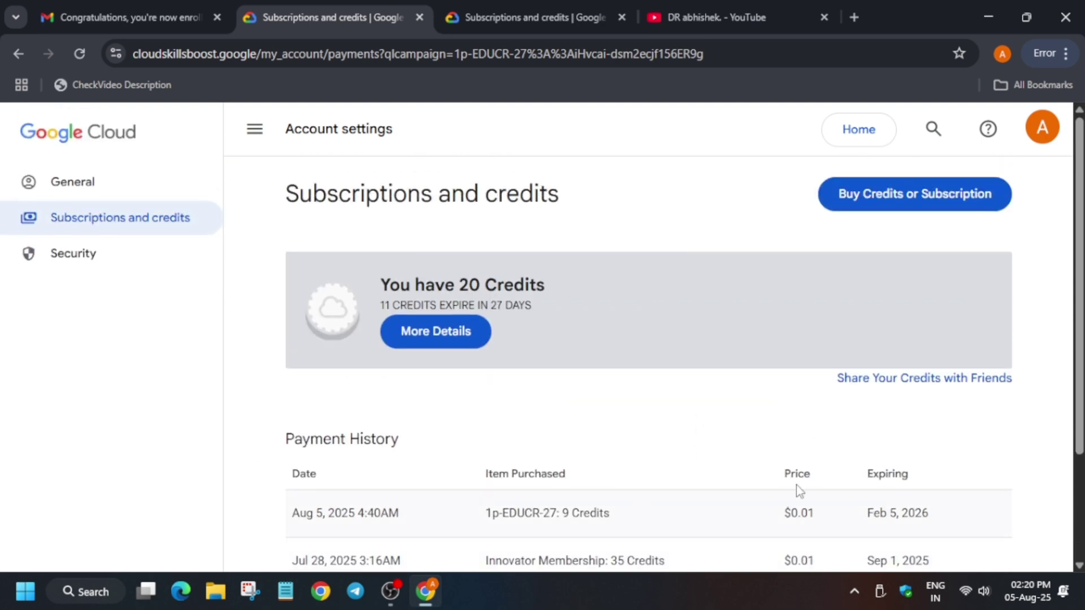
Reload the credits page to show 620 credits and the new 600-credit payment entry.
{"action": "left_click", "coordinate": [84, 55]}
{"action": "scroll", "coordinate": [444, 325], "scroll_direction": "down", "scroll_amount": 3}
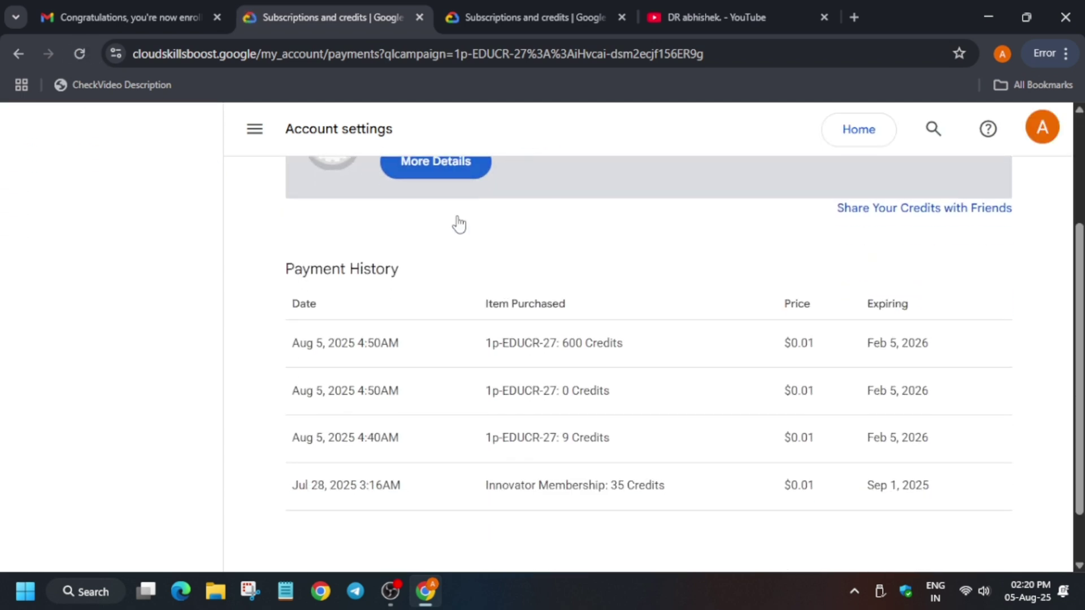
{"action": "scroll", "coordinate": [463, 249], "scroll_direction": "up", "scroll_amount": 3}
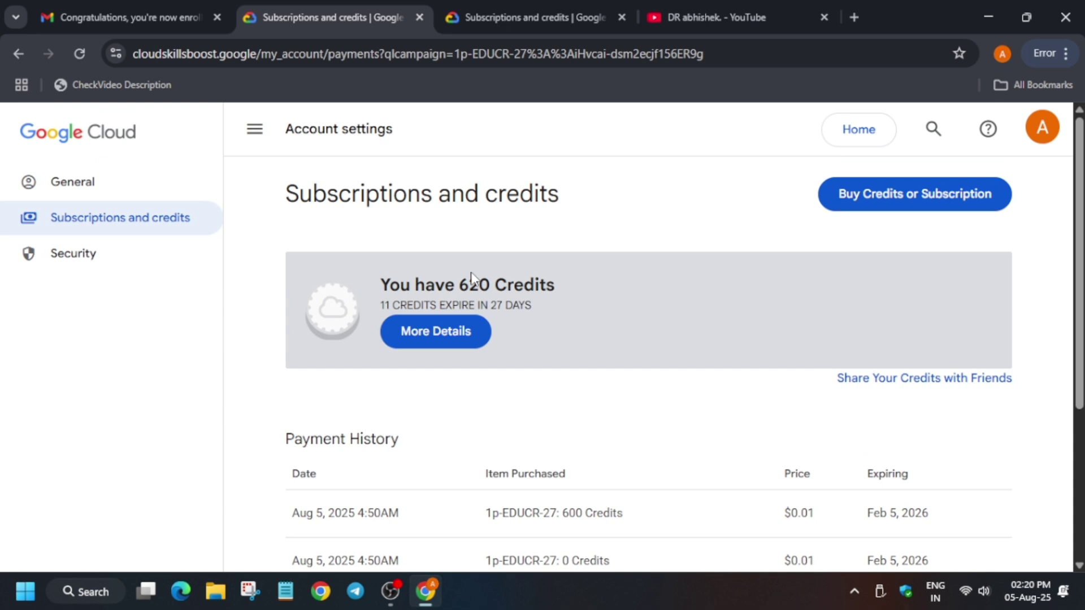
{"action": "scroll", "coordinate": [702, 392], "scroll_direction": "down", "scroll_amount": 1}
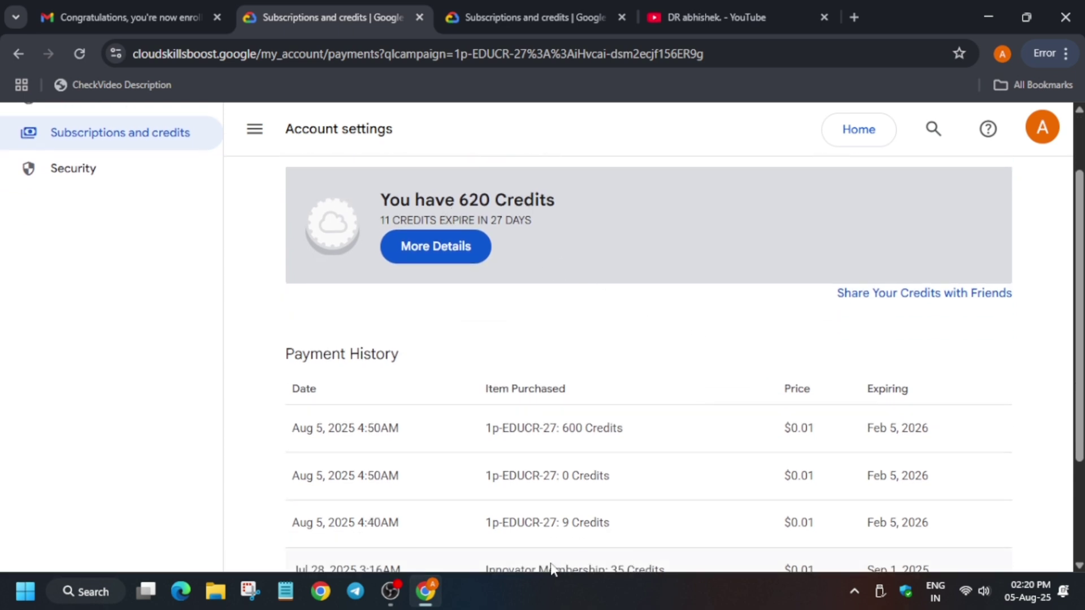
{"action": "scroll", "coordinate": [565, 537], "scroll_direction": "down", "scroll_amount": 3}
{"action": "scroll", "coordinate": [689, 443], "scroll_direction": "up", "scroll_amount": 2}
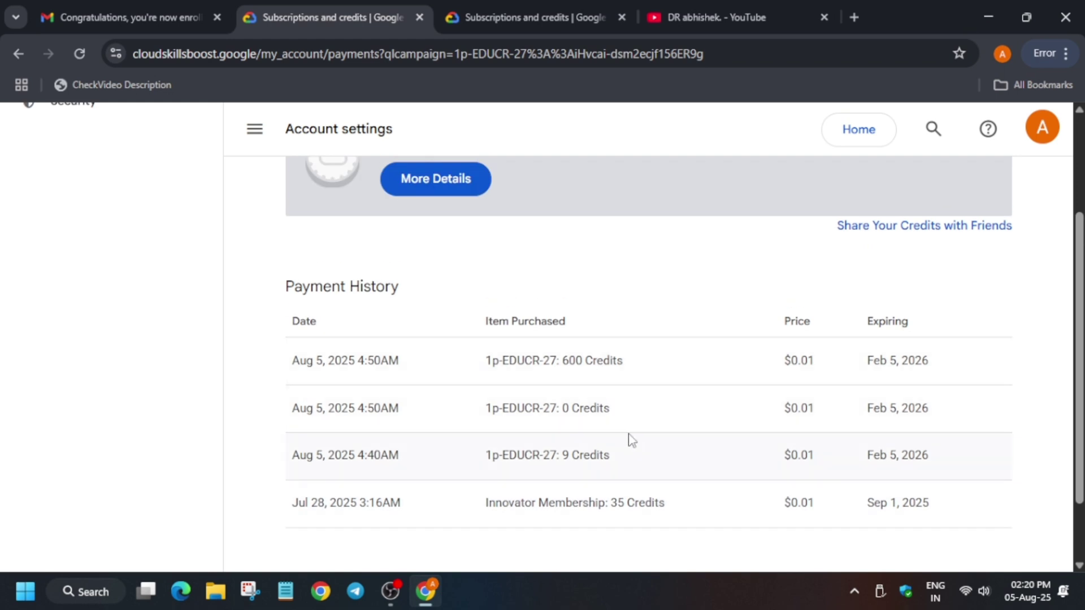
Search the YouTube channel's playlists for 'preassment skill'.
{"action": "left_click", "coordinate": [759, 8]}
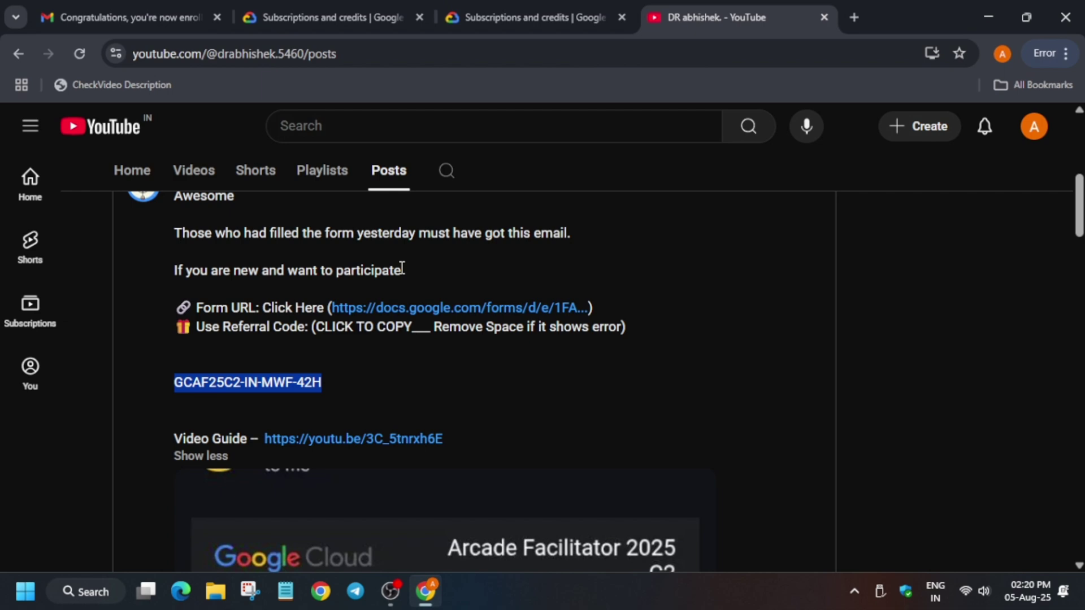
{"action": "left_click", "coordinate": [320, 176]}
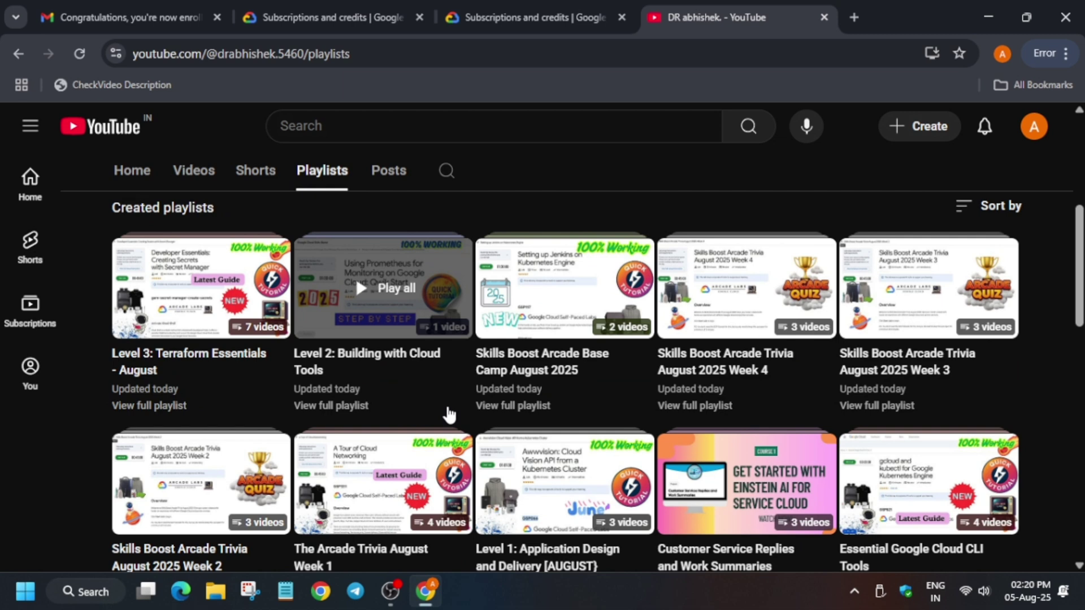
{"action": "left_click", "coordinate": [449, 176]}
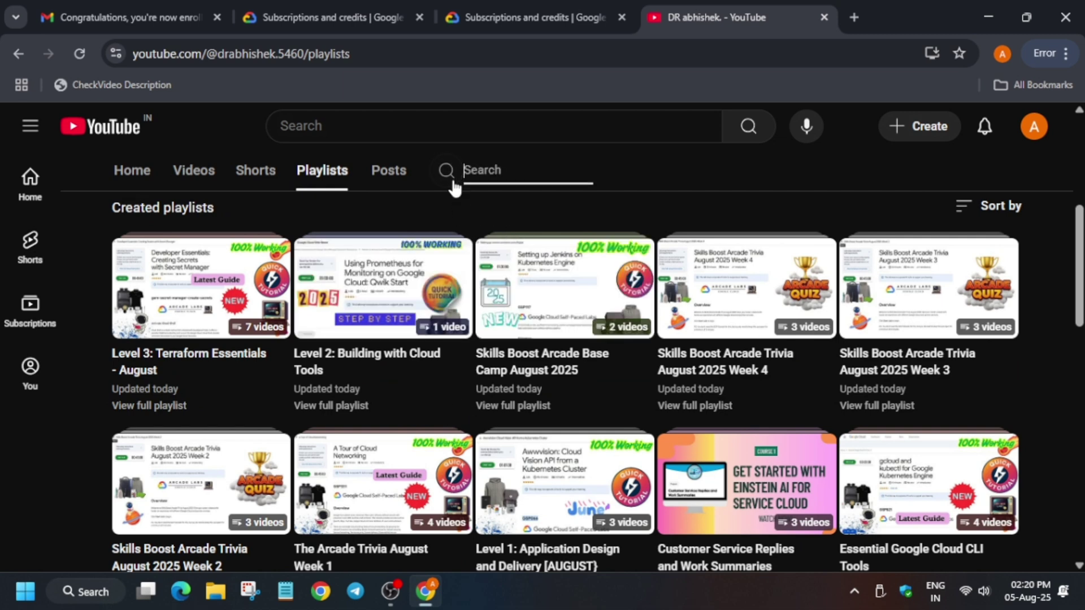
{"action": "type", "text": "pr"}
{"action": "type", "text": "eassmen"}
{"action": "type", "text": "t skill"}
{"action": "key", "text": "Return"}
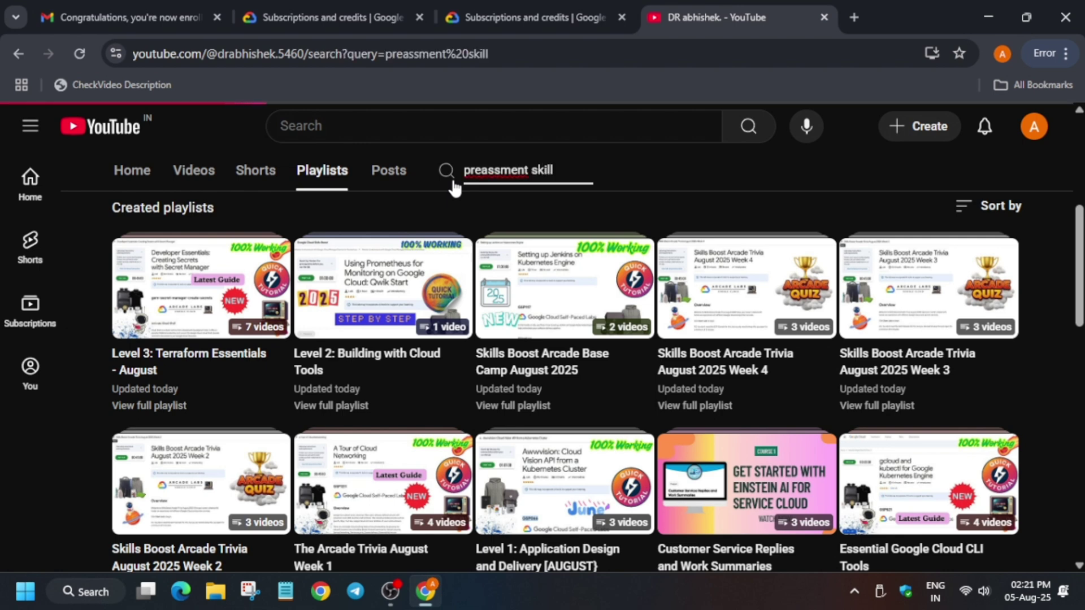
Open the Pre-Assessment Lab Solutions playlist, then return to the Skills Boost credits tab.
{"action": "scroll", "coordinate": [523, 301], "scroll_direction": "down", "scroll_amount": 5}
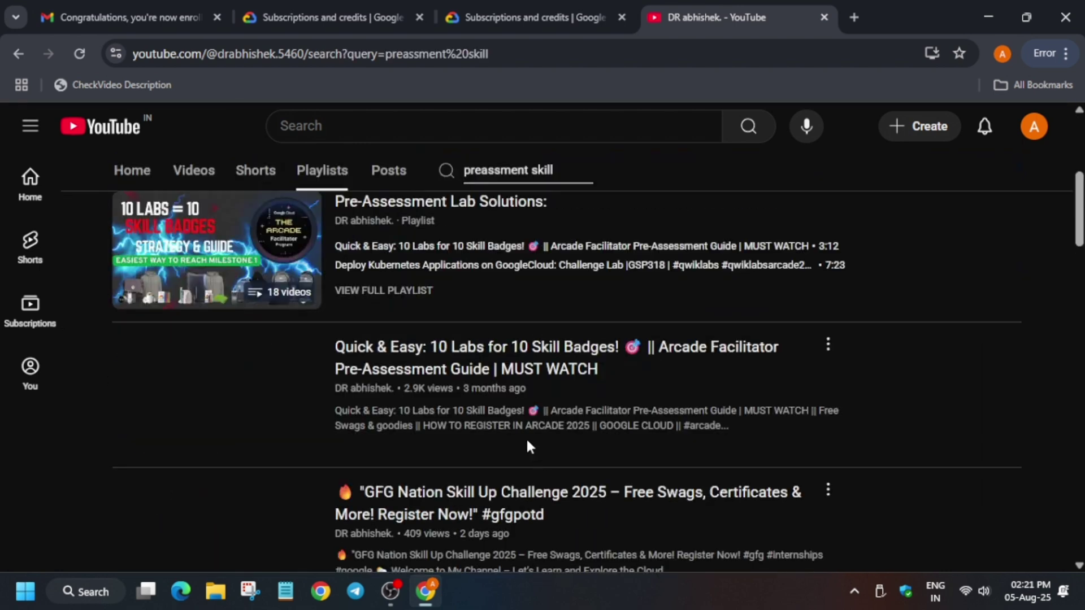
{"action": "left_click", "coordinate": [386, 291]}
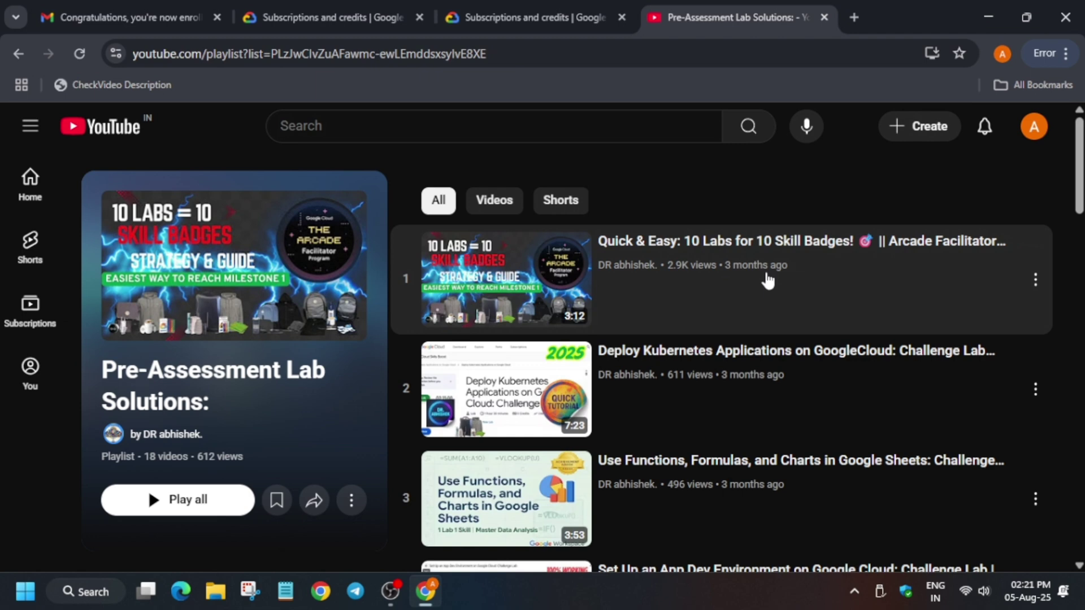
{"action": "scroll", "coordinate": [767, 280], "scroll_direction": "down", "scroll_amount": 2}
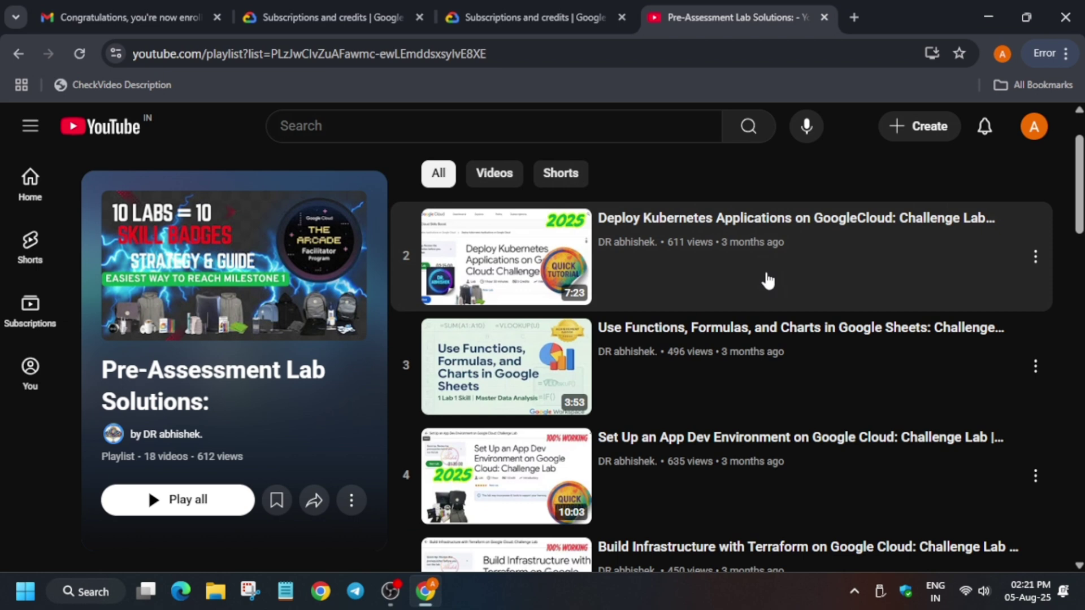
{"action": "scroll", "coordinate": [767, 279], "scroll_direction": "up", "scroll_amount": 2}
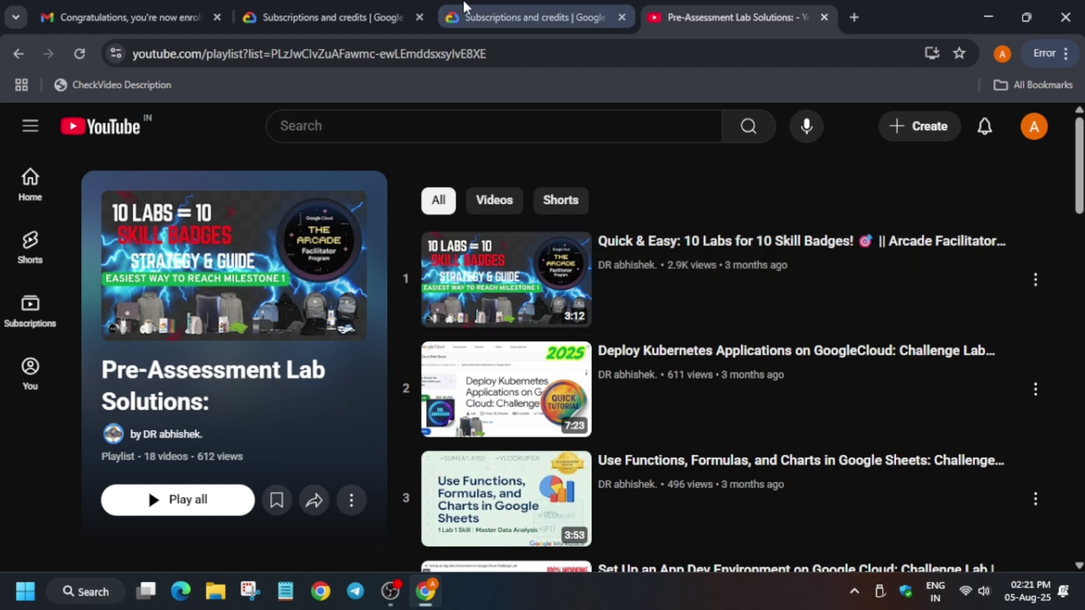
{"action": "left_click", "coordinate": [389, 7]}
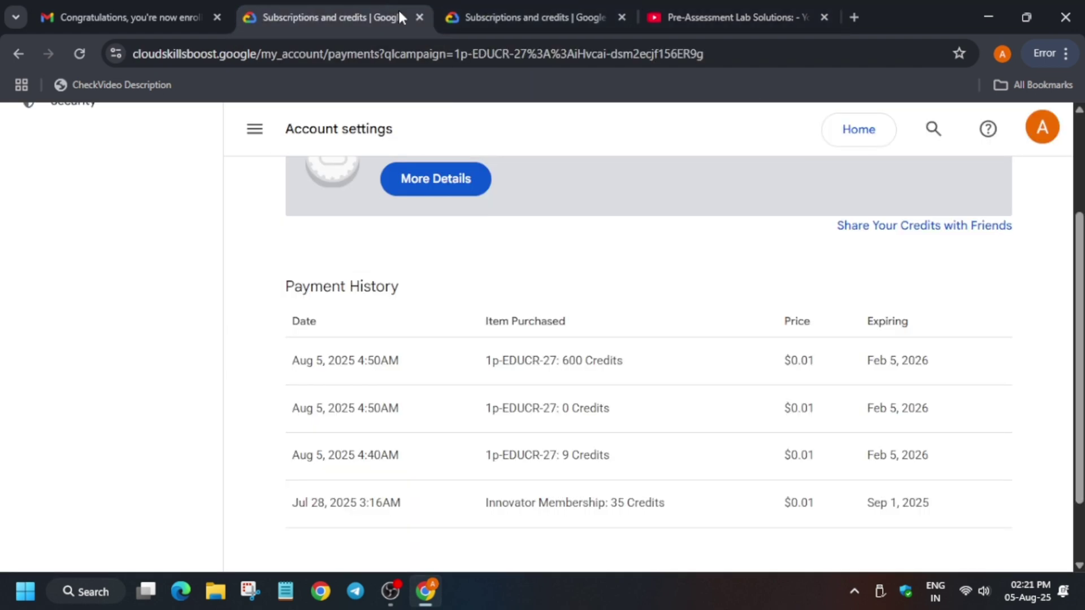